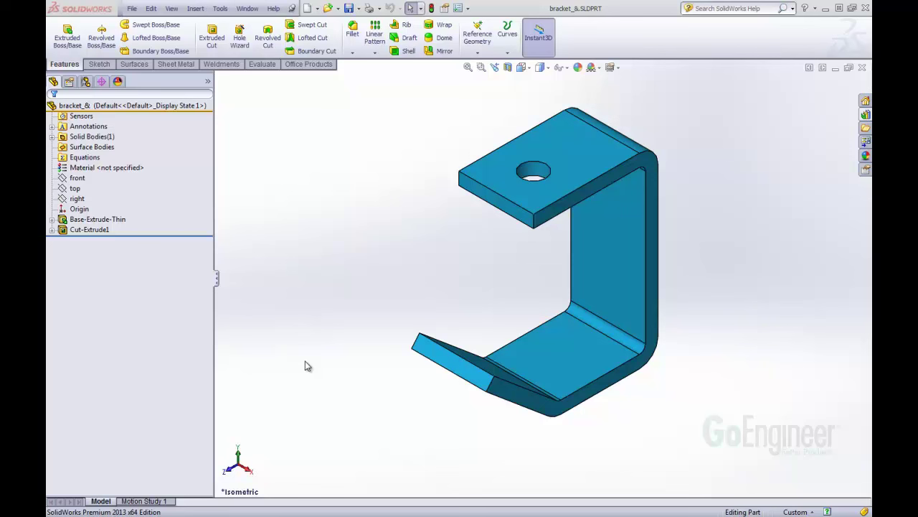
Step: Create a drawing from the bracket part and place its right view on the sheet without any projected views
click(316, 9)
click(331, 33)
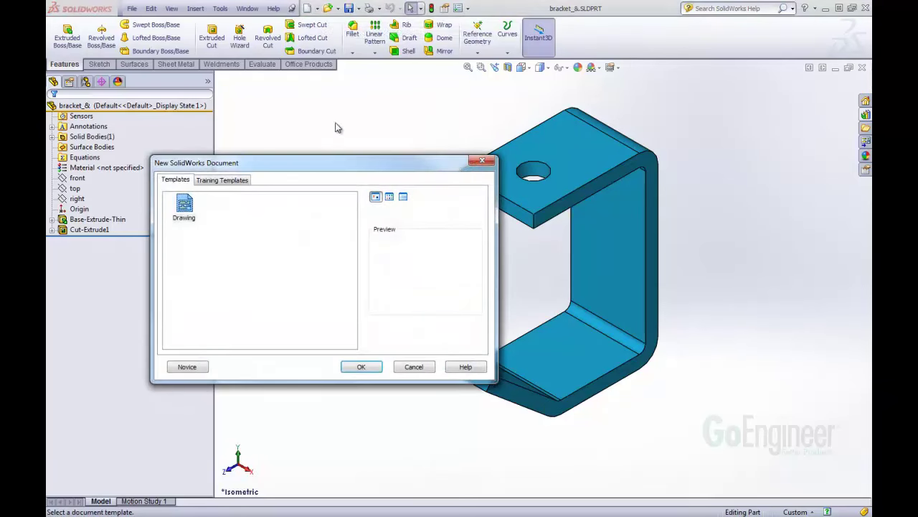
click(361, 368)
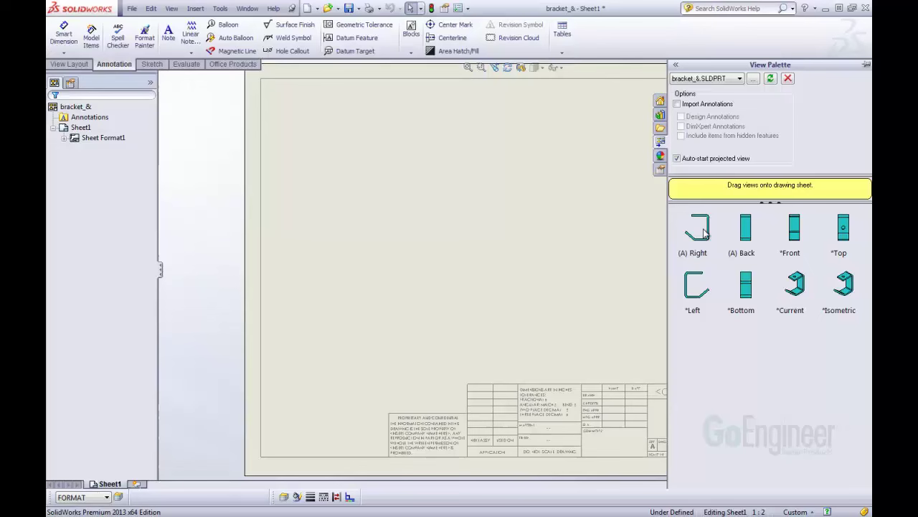
drag(696, 228, 543, 275)
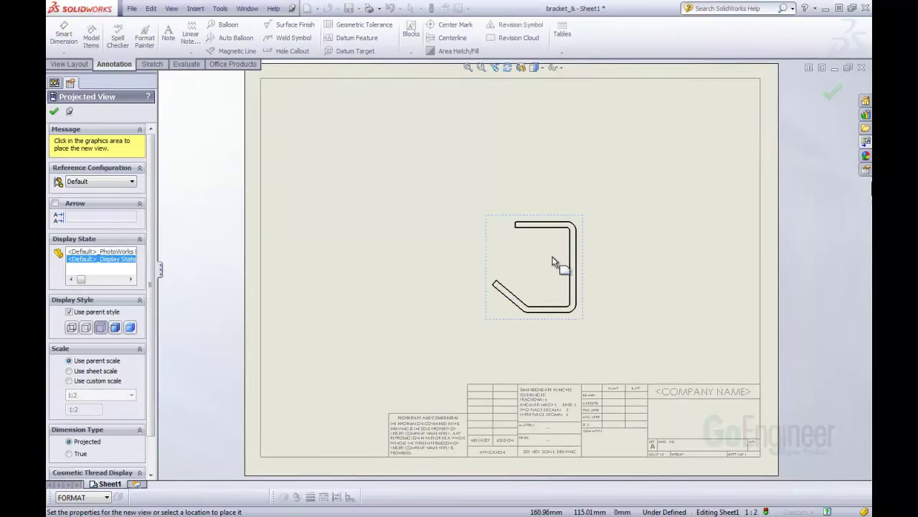
click(826, 95)
Step: Switch Sheet1 to sheet format editing so its title block can be changed
scroll(739, 456, down, 4)
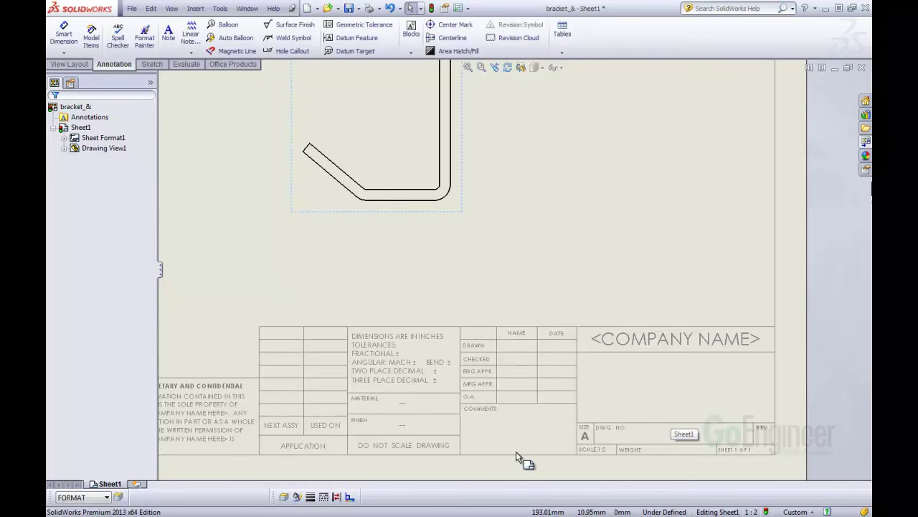
scroll(524, 452, down, 1)
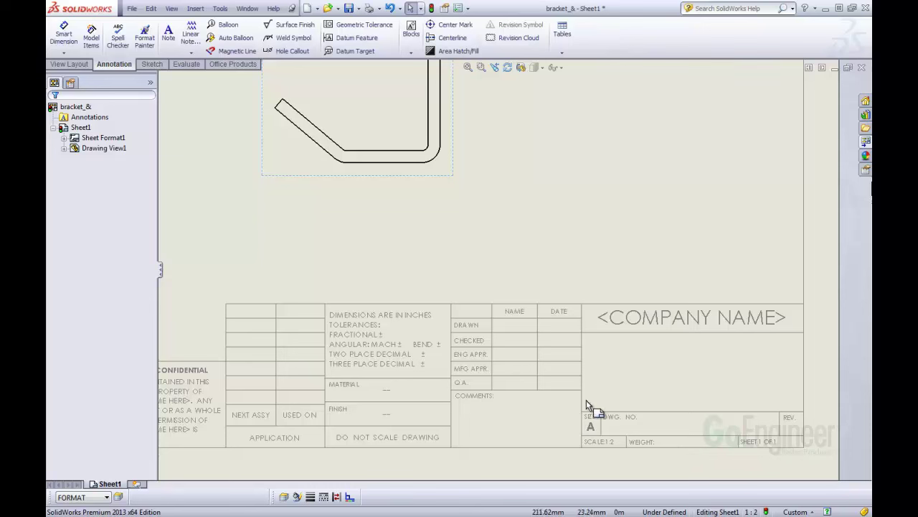
right_click(524, 233)
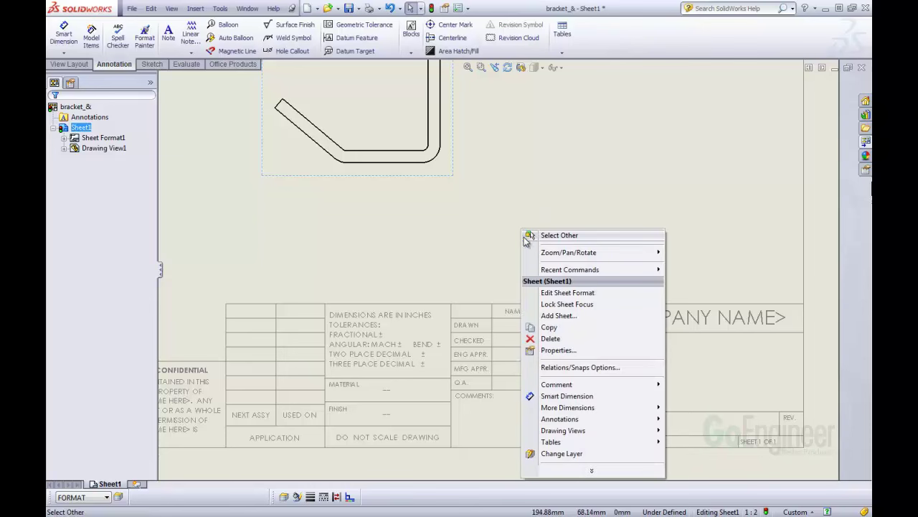
click(567, 294)
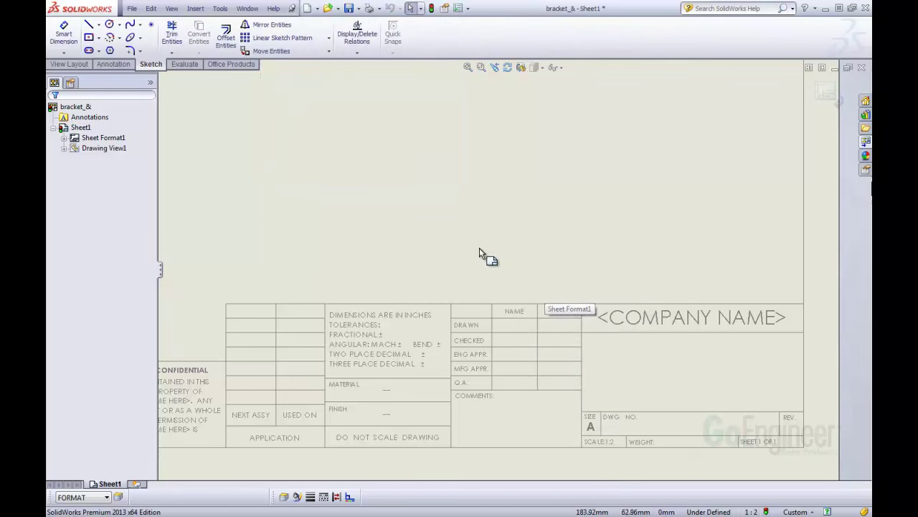
Step: Define the title block with the placeholder note in the Material cell as an editable text field
right_click(466, 233)
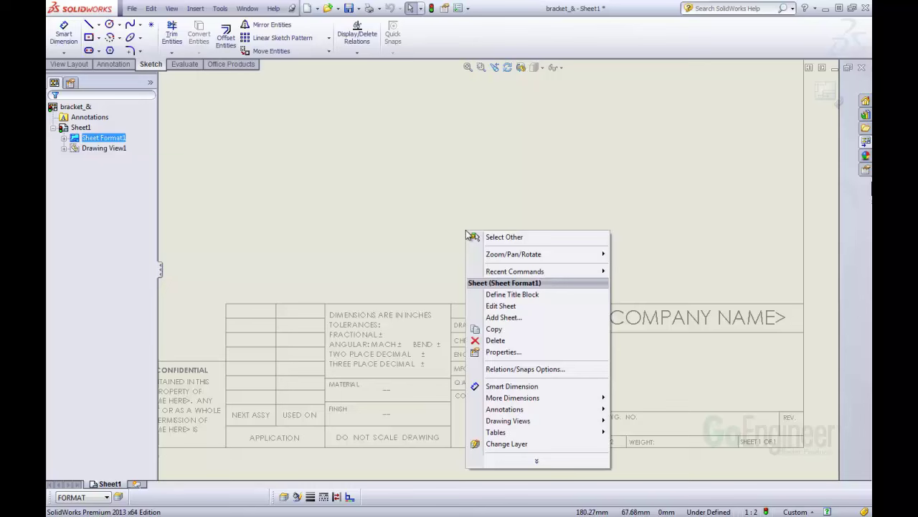
click(513, 295)
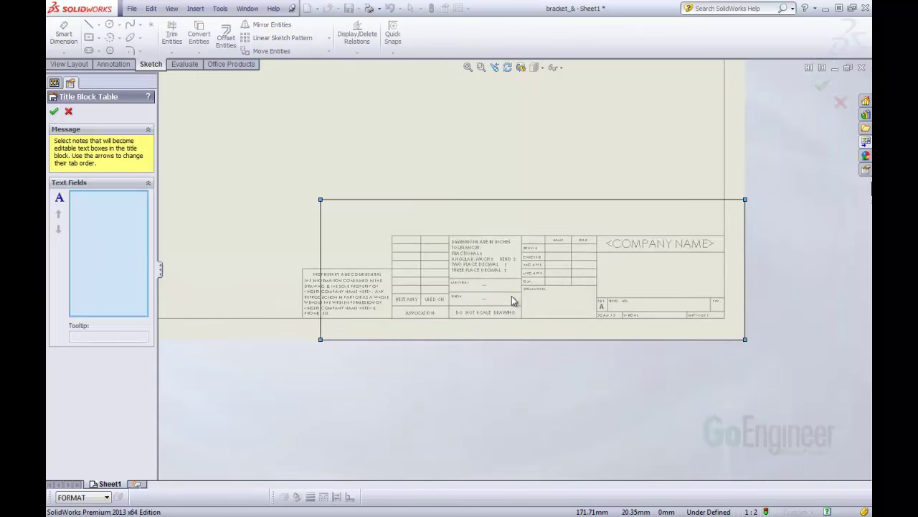
scroll(603, 309, down, 5)
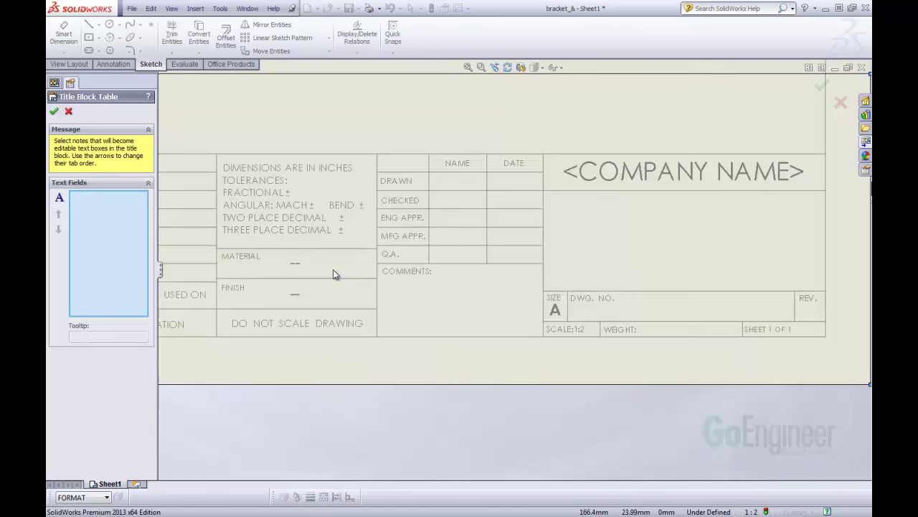
click(297, 265)
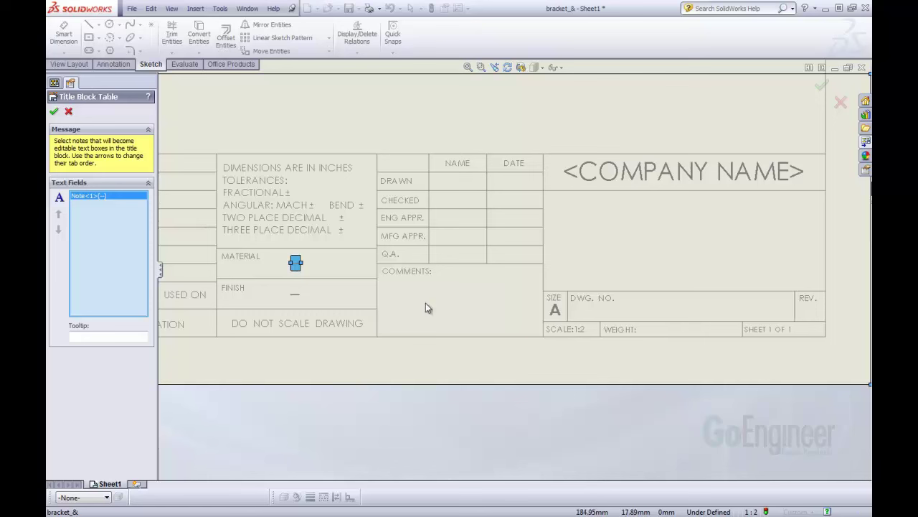
click(55, 112)
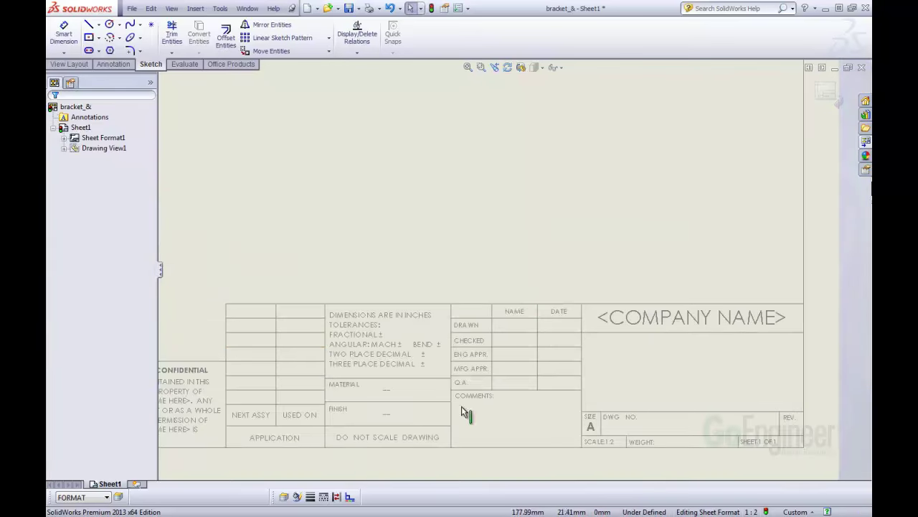
Step: Create a note containing "-" and place it in the Weight cell of the title block
click(385, 390)
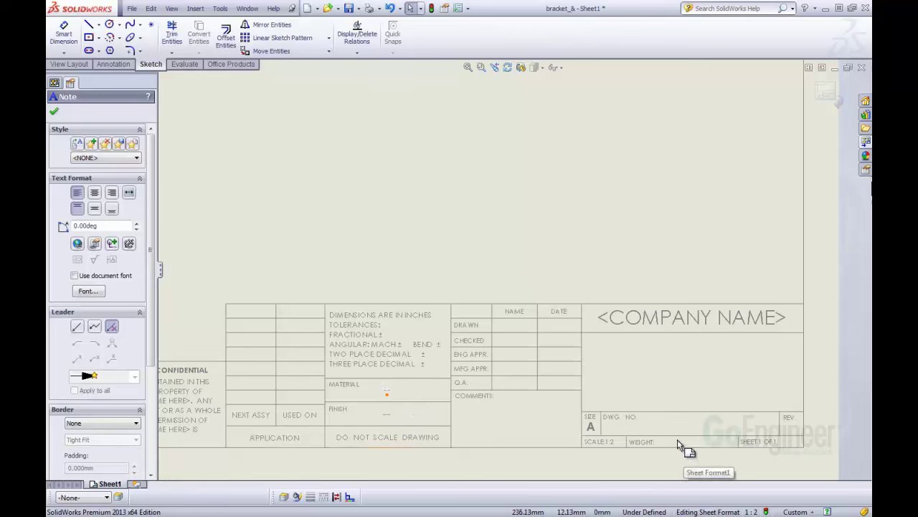
click(489, 234)
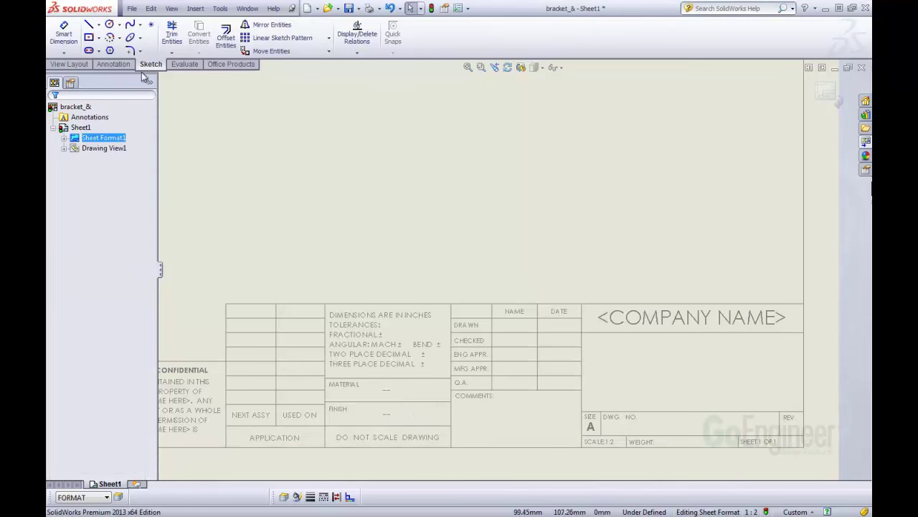
click(113, 64)
click(167, 32)
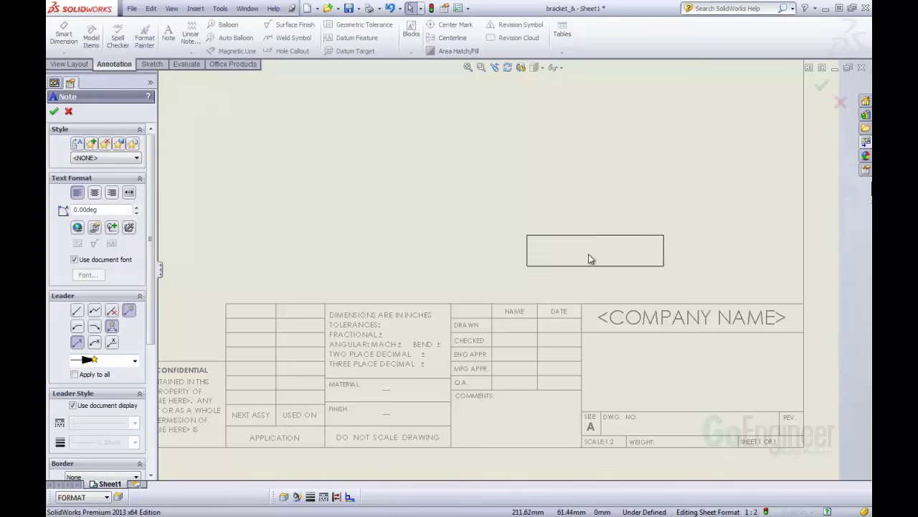
click(592, 258)
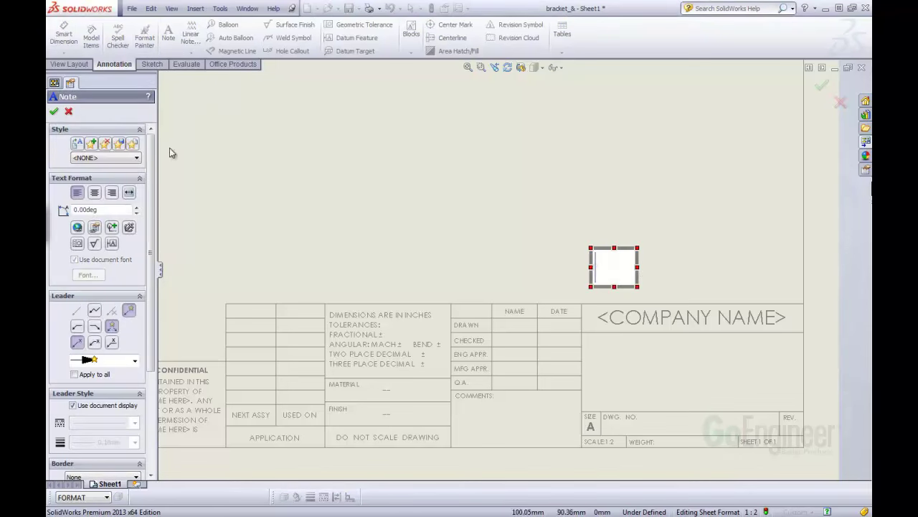
text(-)
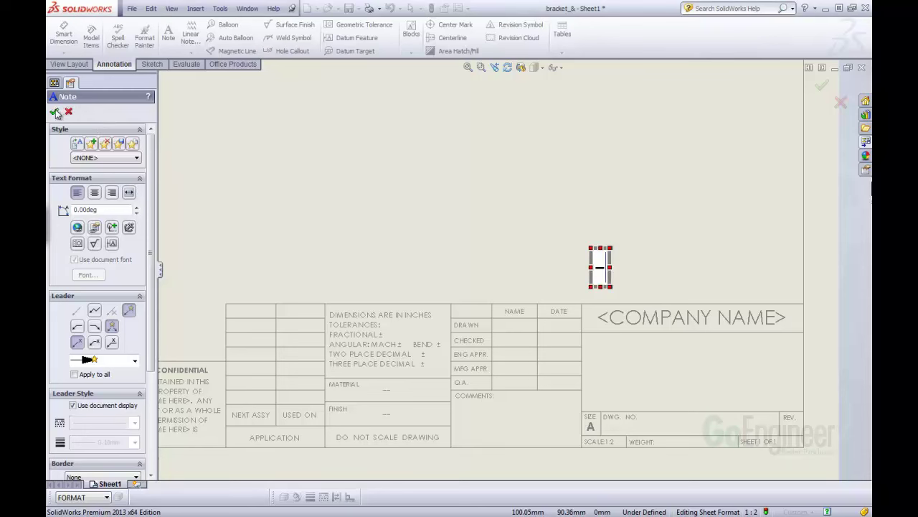
click(69, 109)
drag(601, 275, 683, 444)
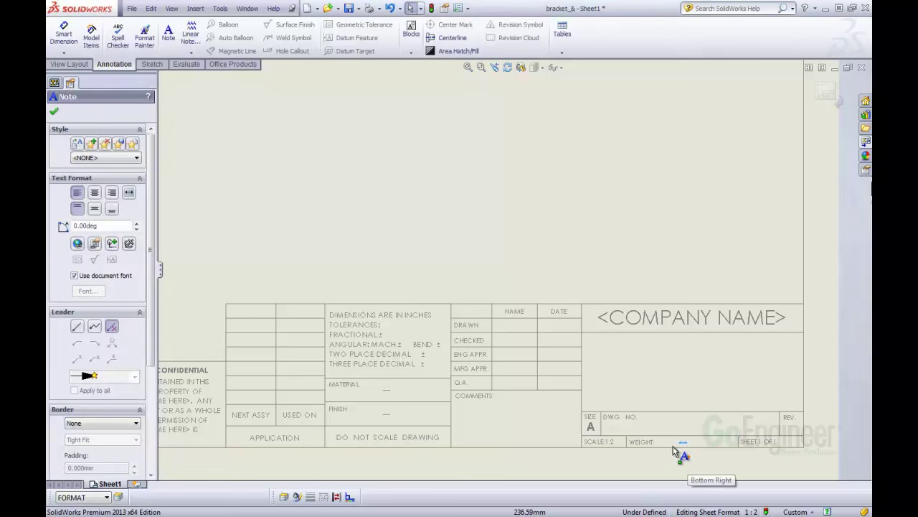
Step: Add the Weight cell's note to the title block's editable text fields
right_click(650, 422)
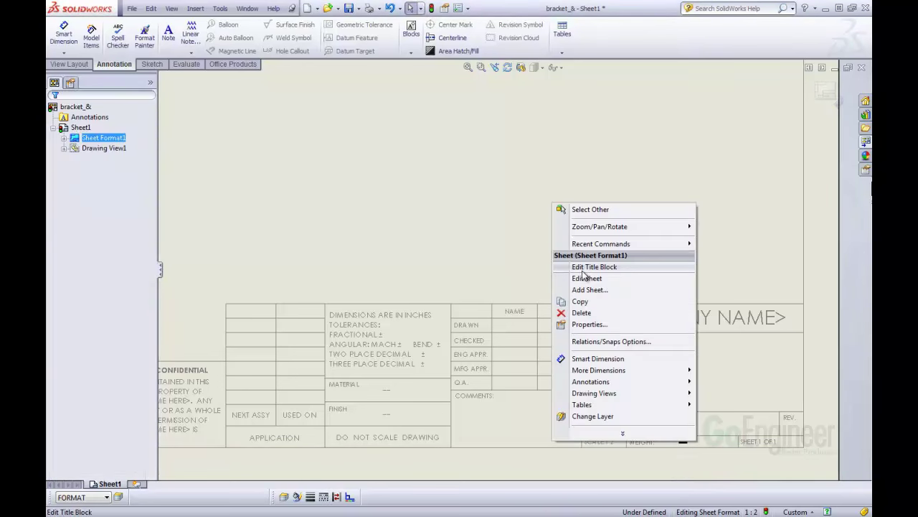
click(584, 268)
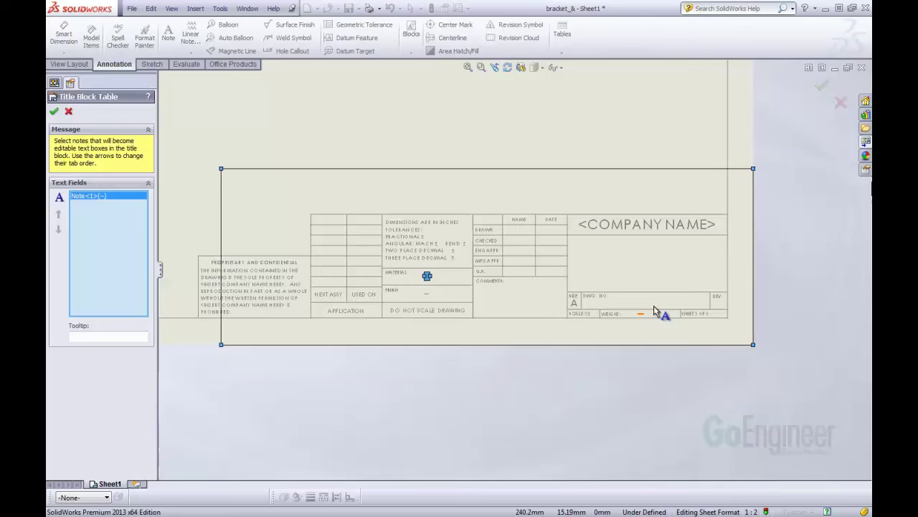
click(612, 311)
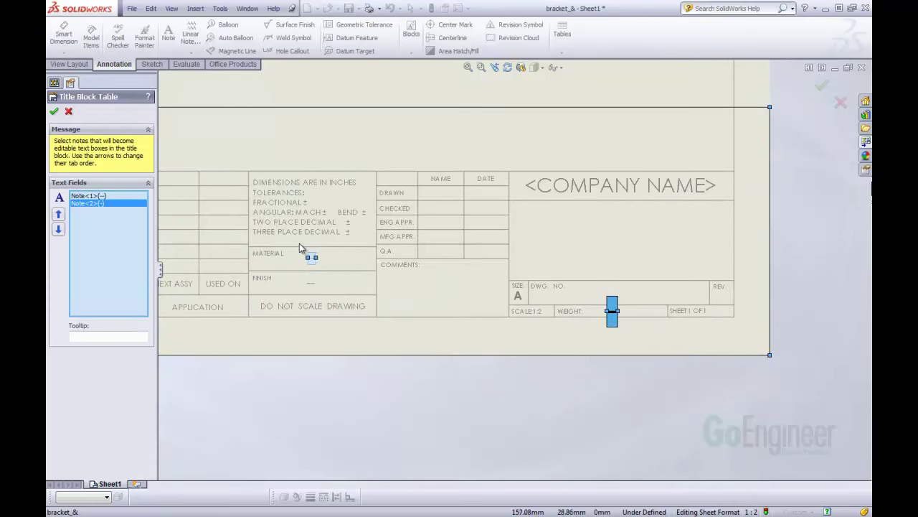
click(54, 111)
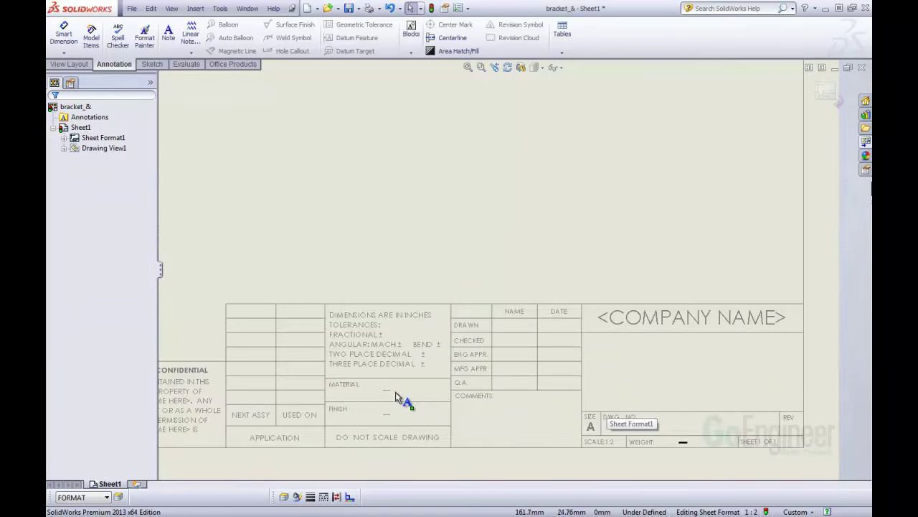
Step: Examine which properties the Material note can link to from the model in view specified in sheet properties
click(683, 442)
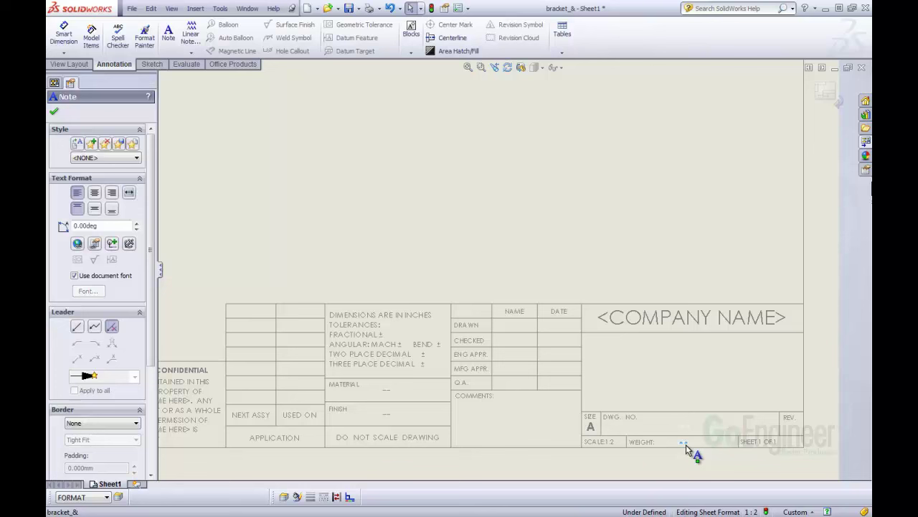
click(387, 392)
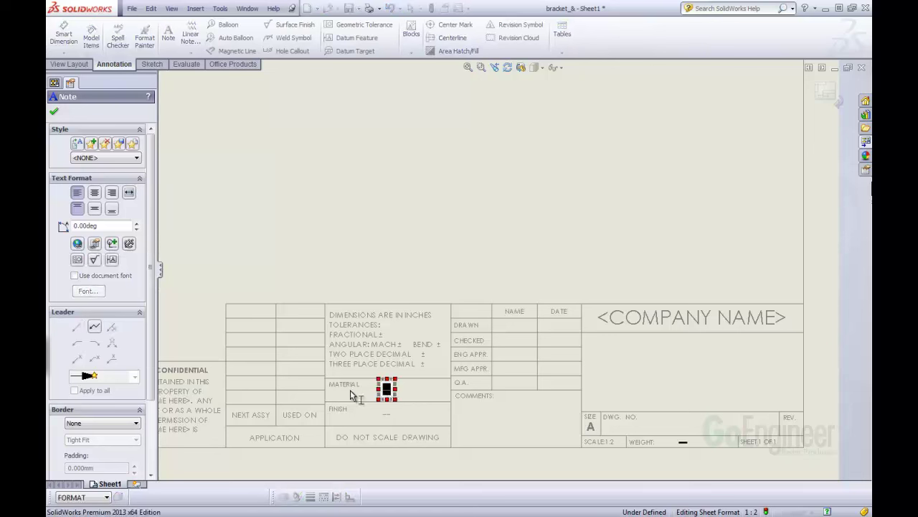
click(95, 245)
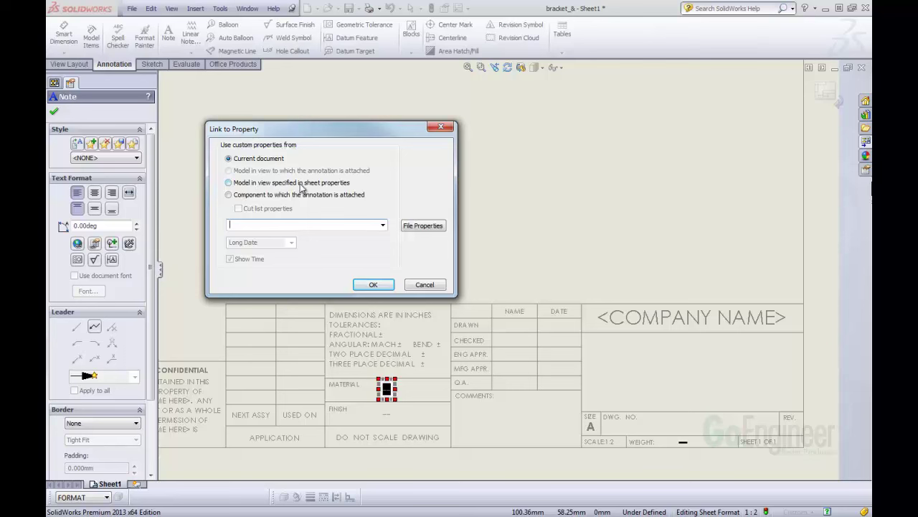
click(239, 185)
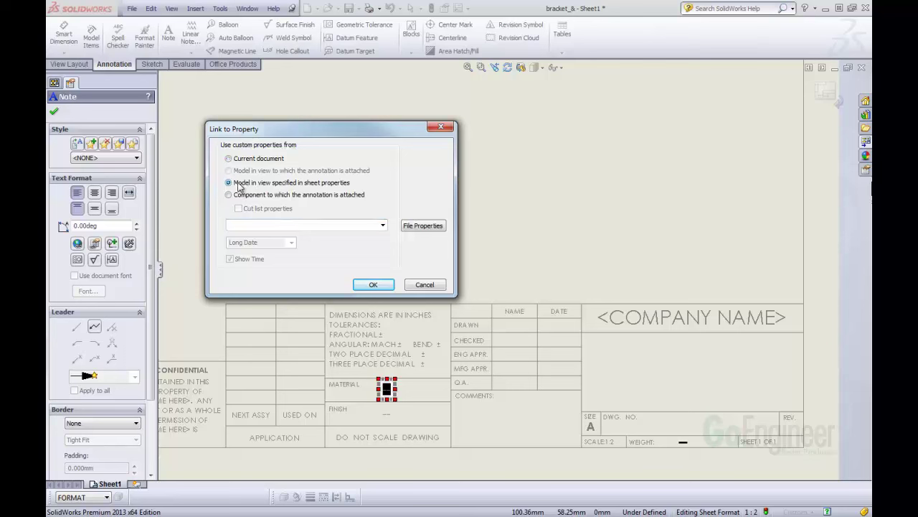
click(383, 226)
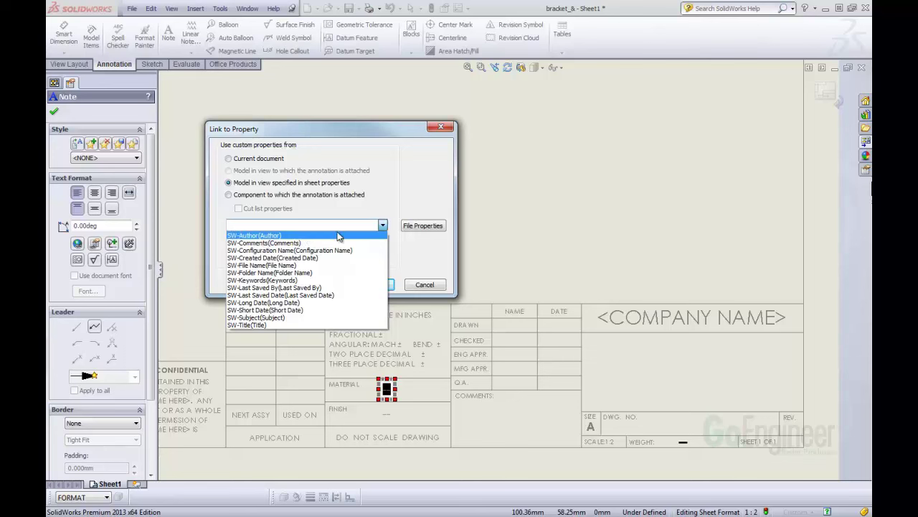
click(420, 251)
click(438, 287)
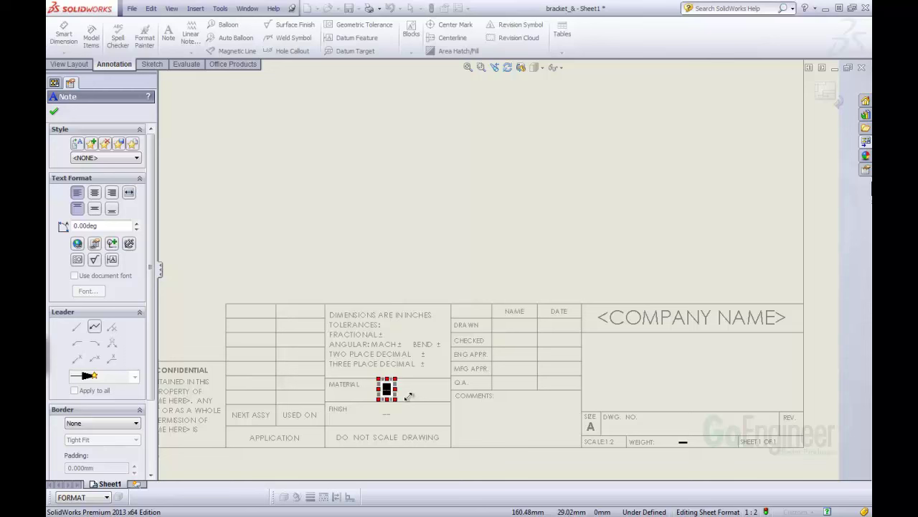
key(Escape)
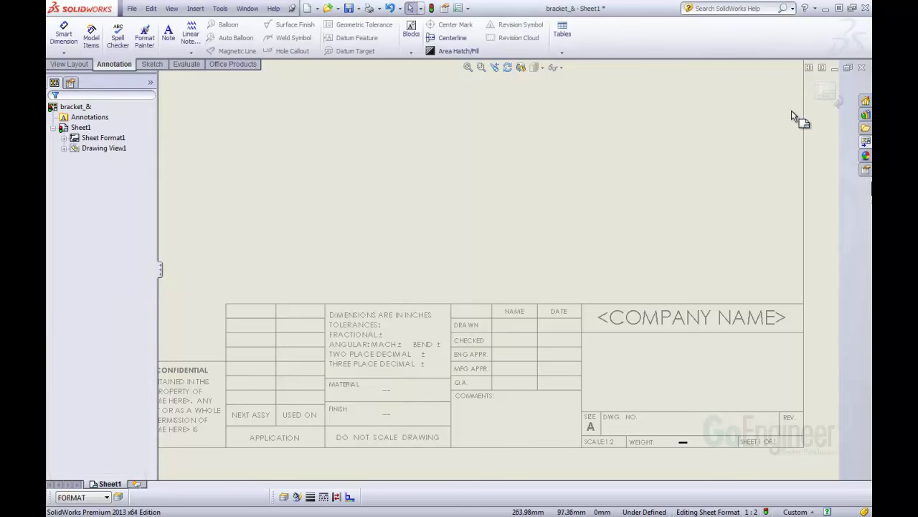
Step: Leave sheet format editing and switch to the open part document bracket_&.SLDPRT
click(825, 92)
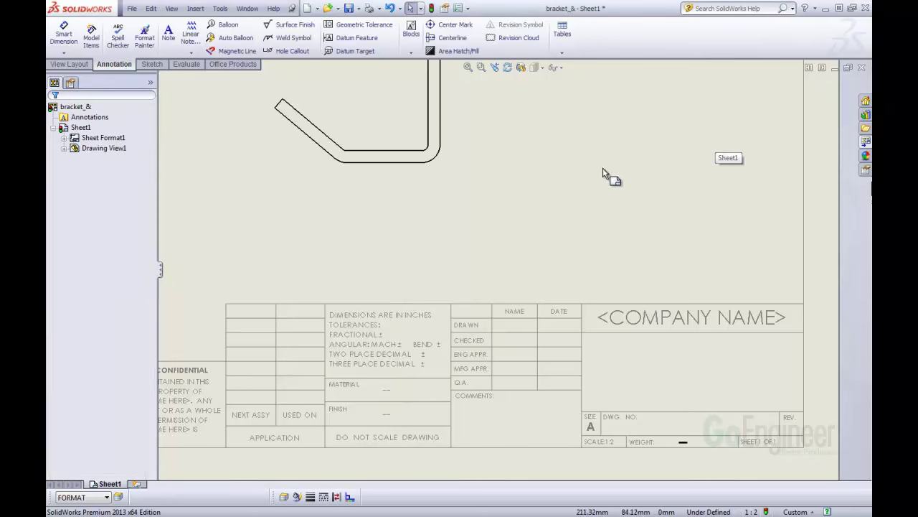
click(246, 8)
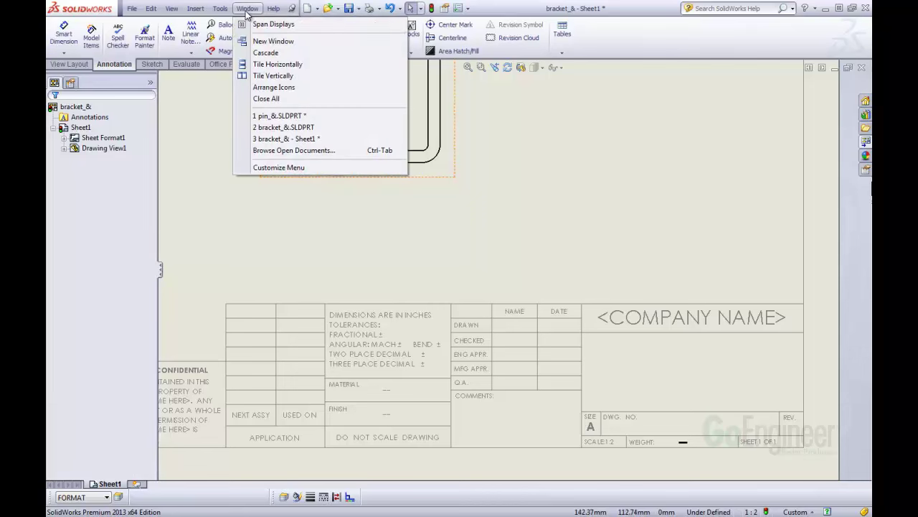
click(306, 129)
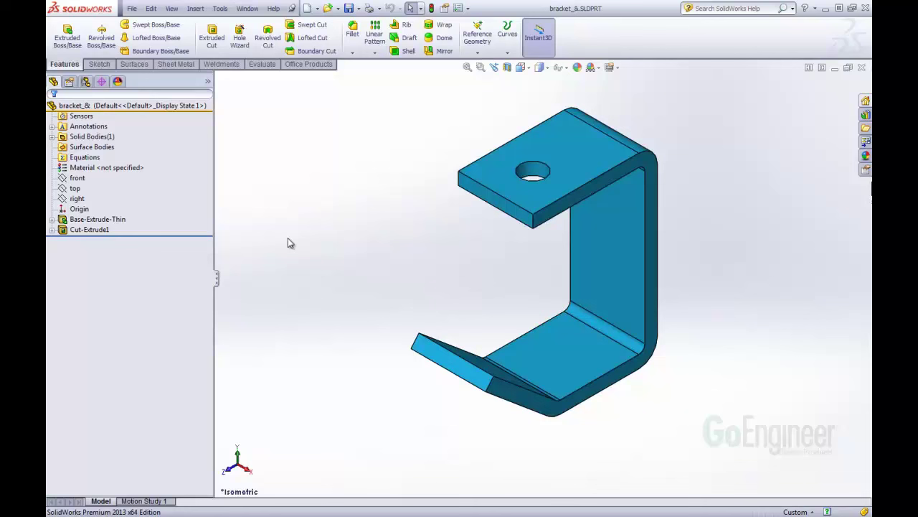
Step: Assign Plain Carbon Steel as the bracket's material
click(108, 168)
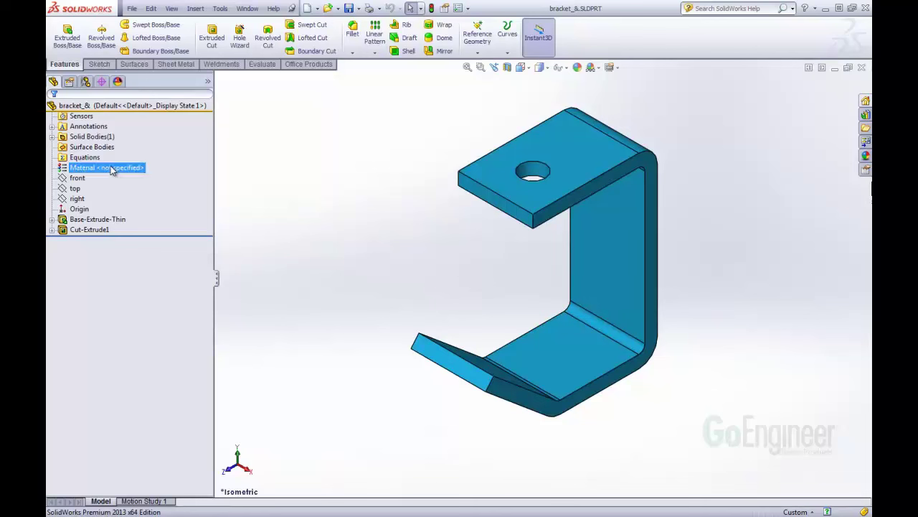
right_click(112, 170)
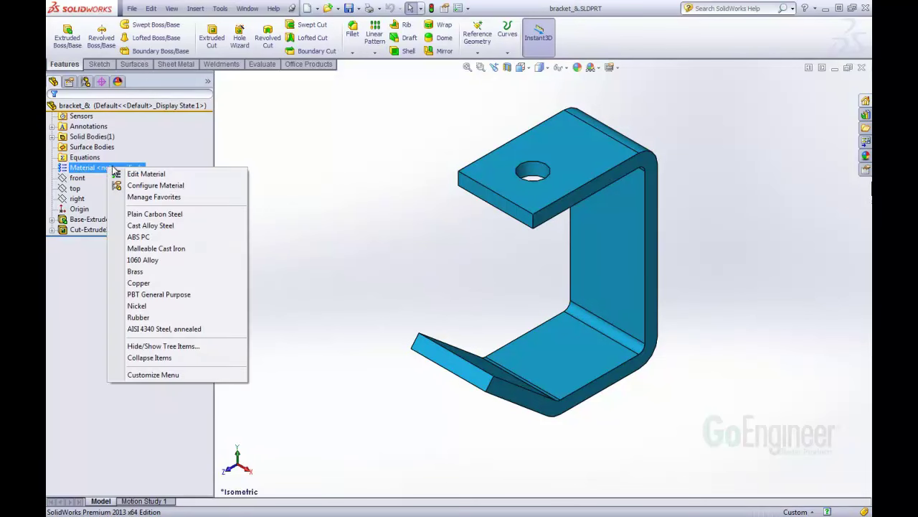
click(165, 215)
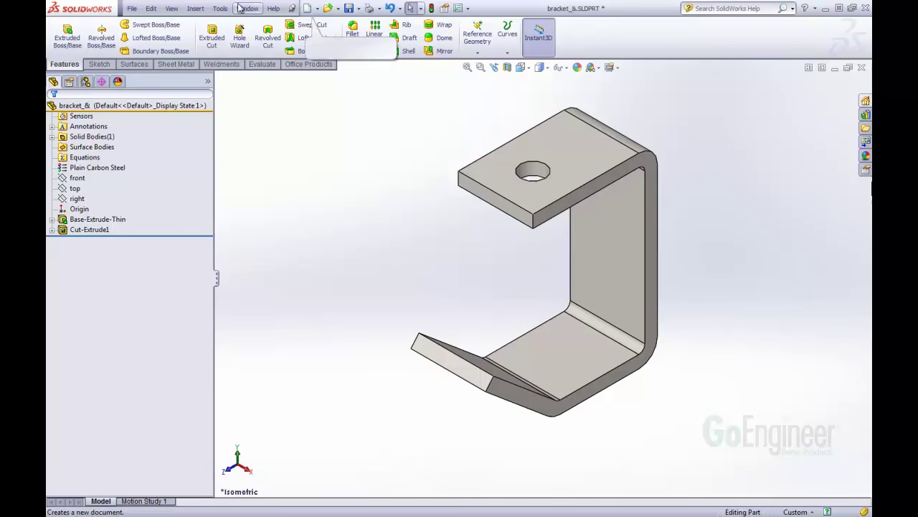
Step: Add a custom text property named Material to the bracket part's file properties, with its value linked to the part's Material
click(133, 9)
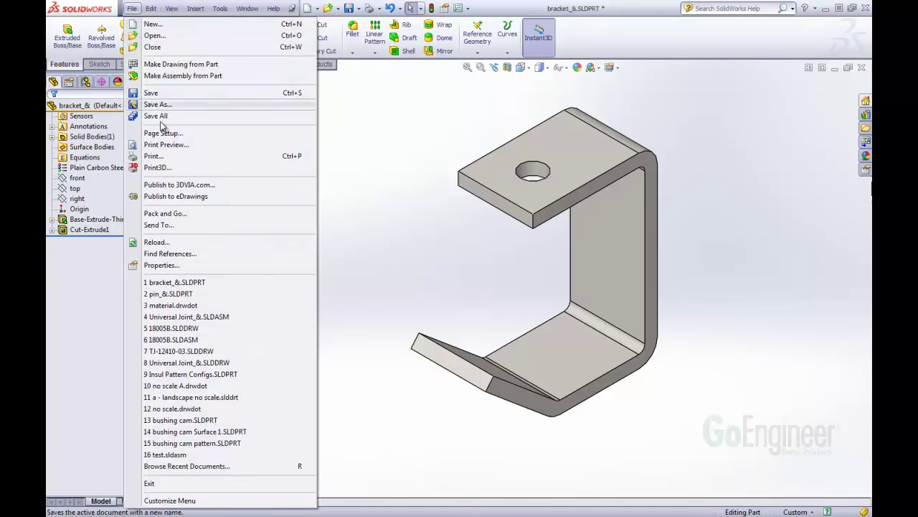
click(159, 265)
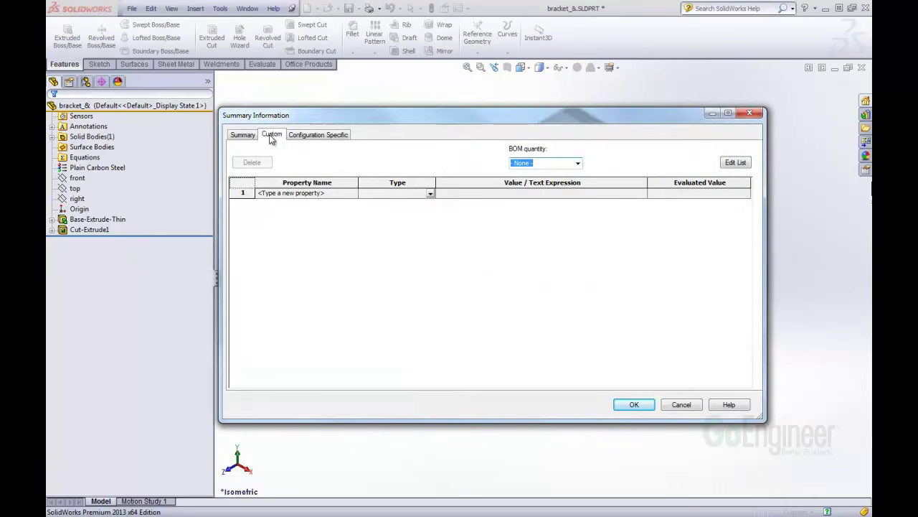
click(297, 193)
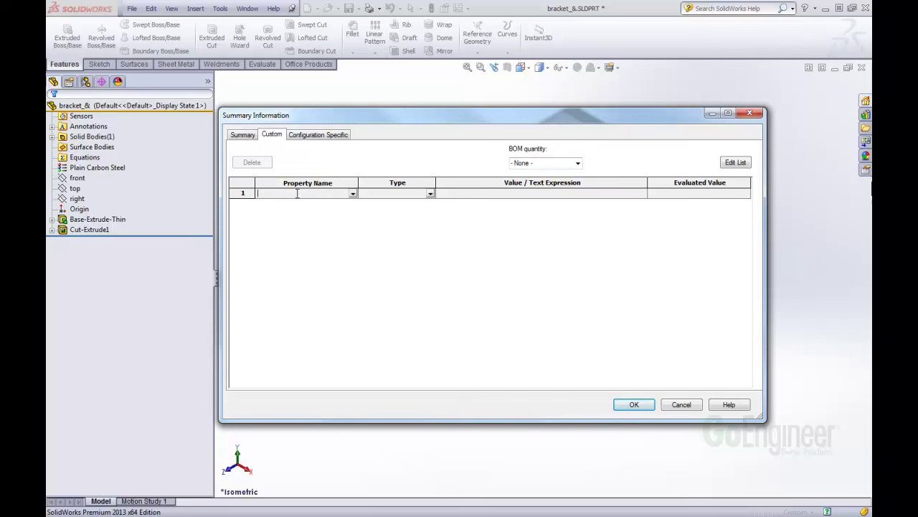
click(353, 195)
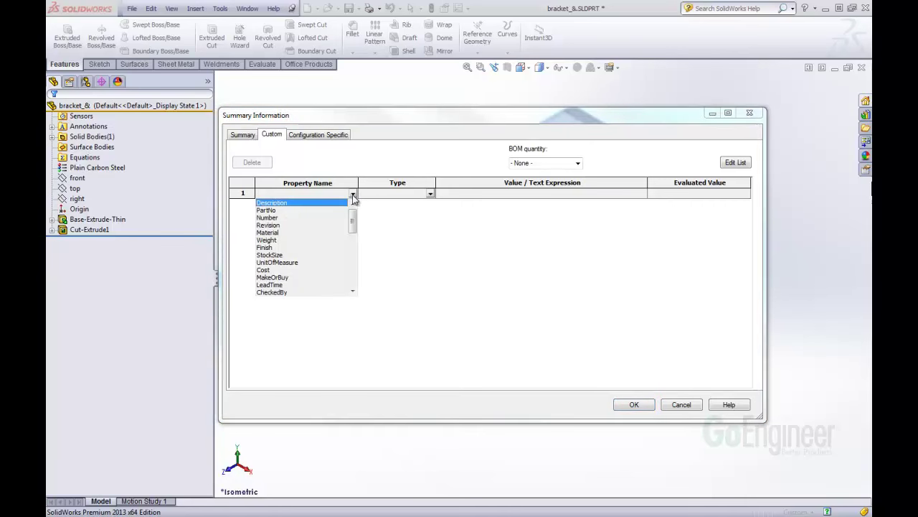
click(273, 233)
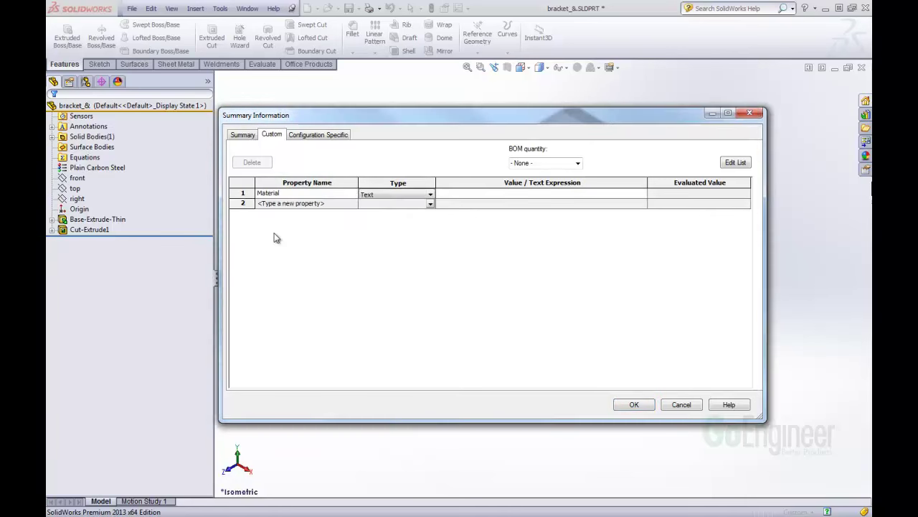
click(534, 197)
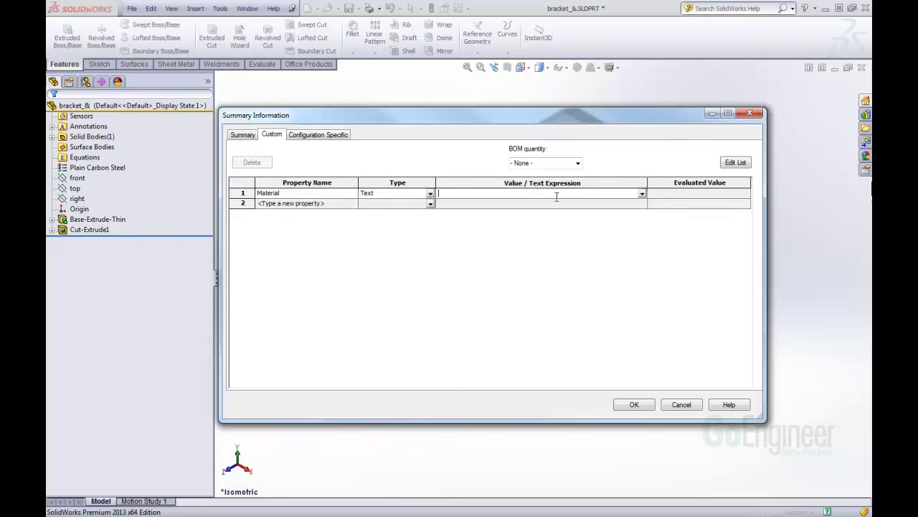
click(642, 195)
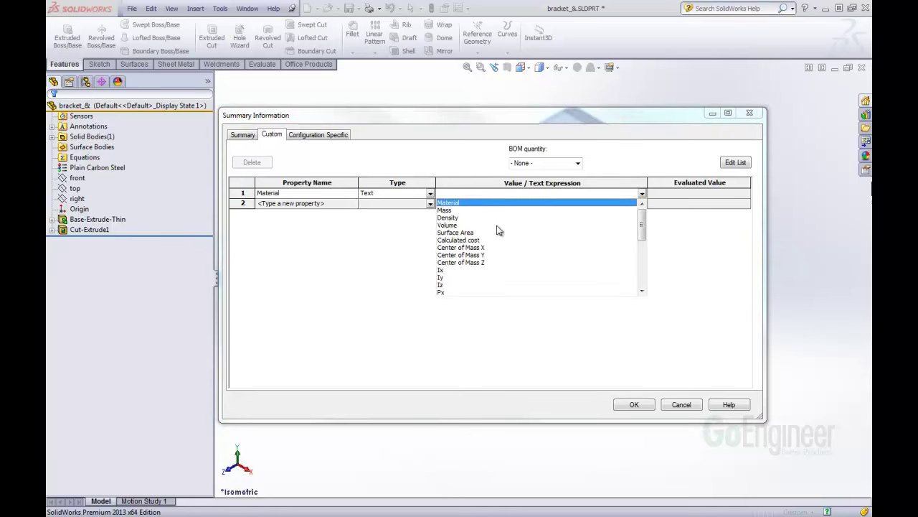
click(459, 204)
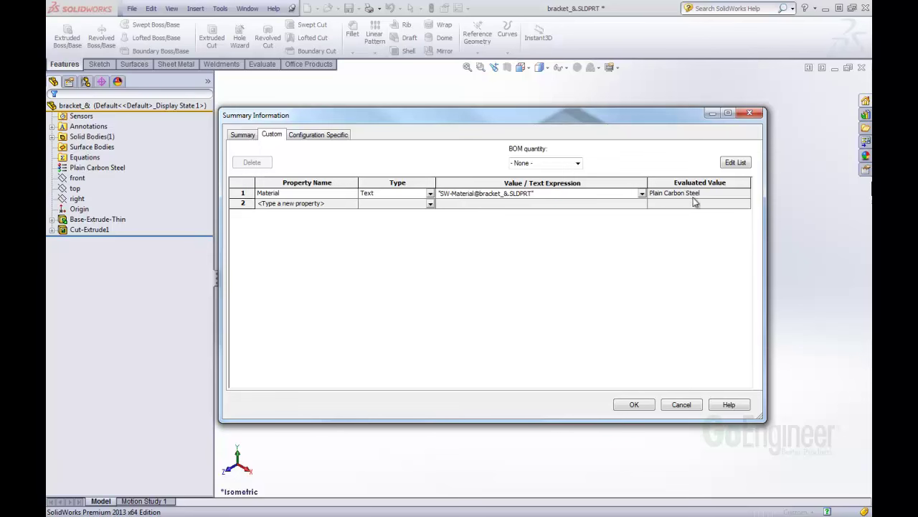
Step: Add a custom text property named Weight linked to the part's Mass and accept the file properties
click(316, 204)
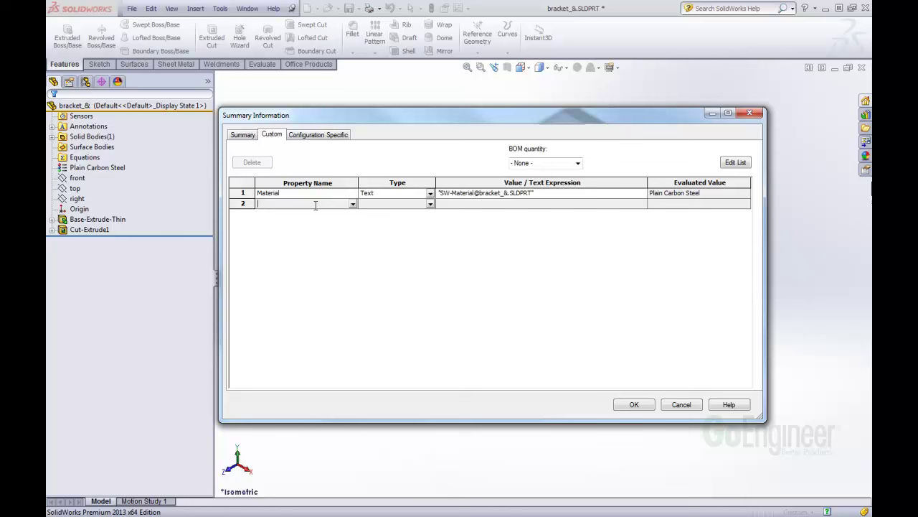
click(353, 204)
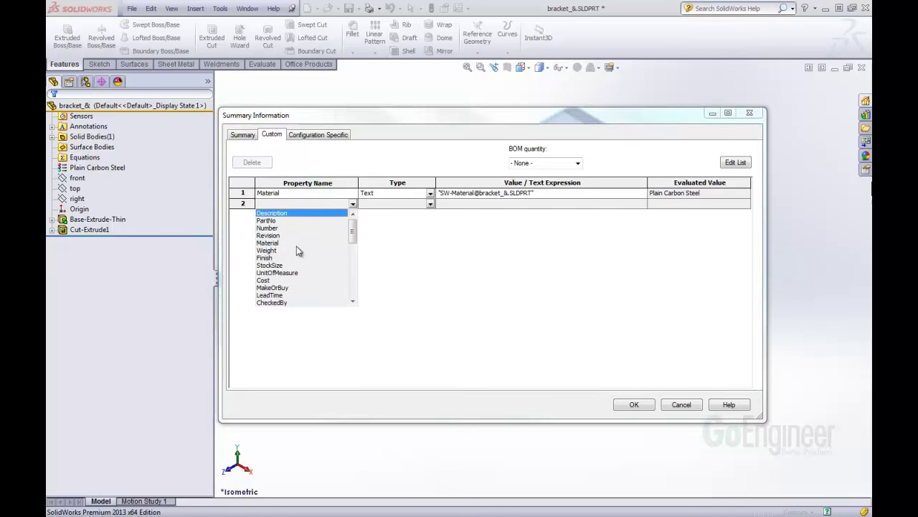
click(274, 251)
click(459, 204)
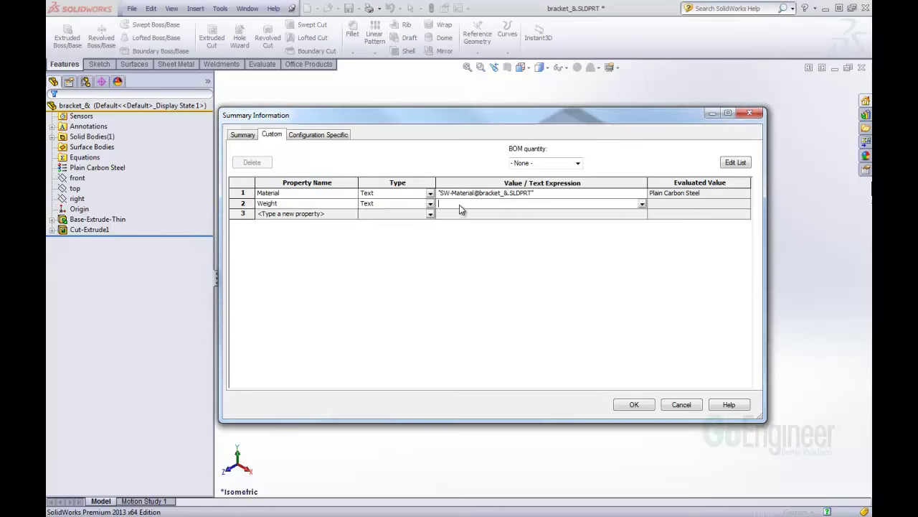
click(642, 204)
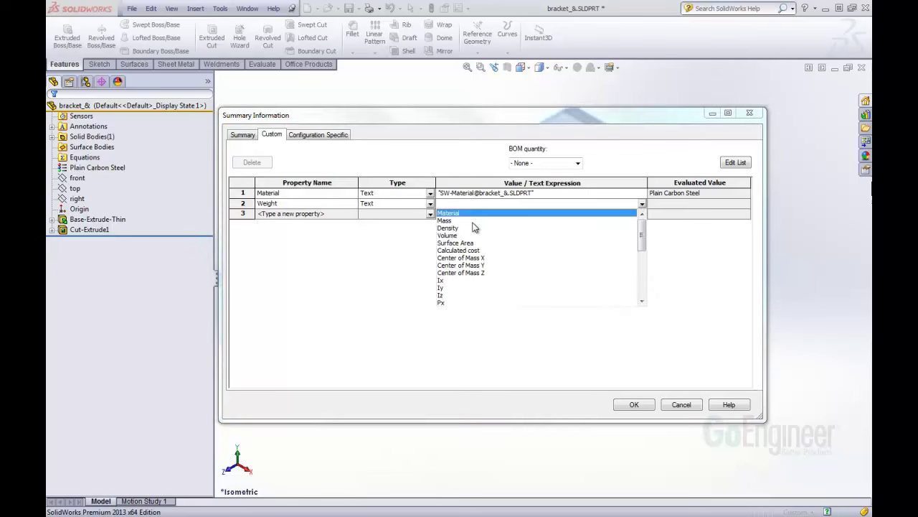
click(445, 220)
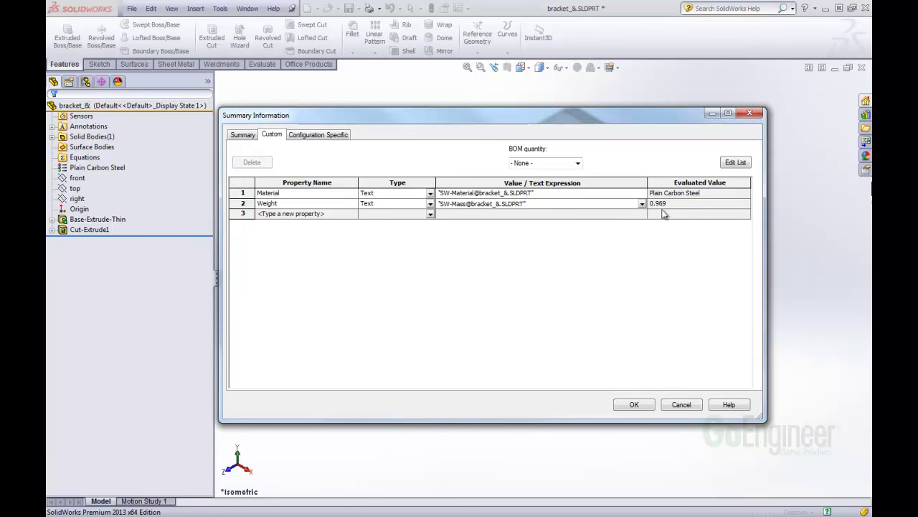
click(643, 405)
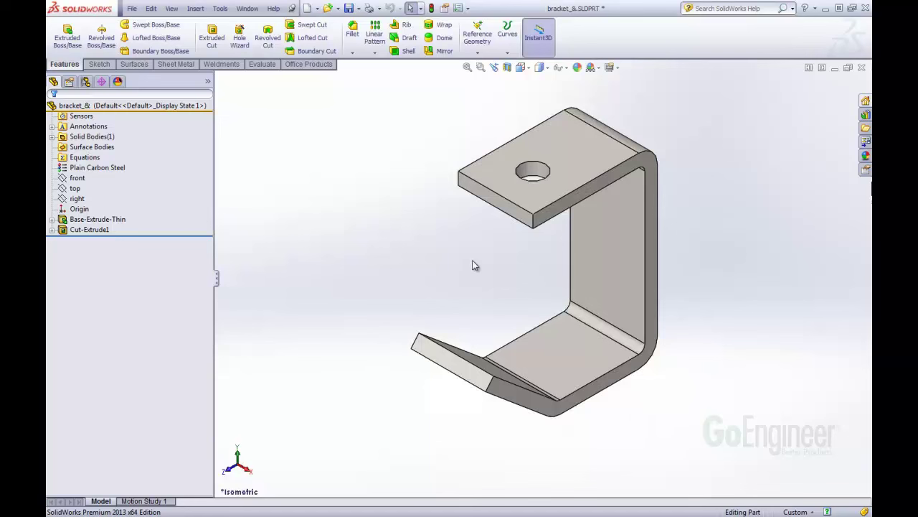
Step: Switch to the bracket_& - Sheet1 drawing, update its out-of-date sheets and start editing the sheet format
click(247, 8)
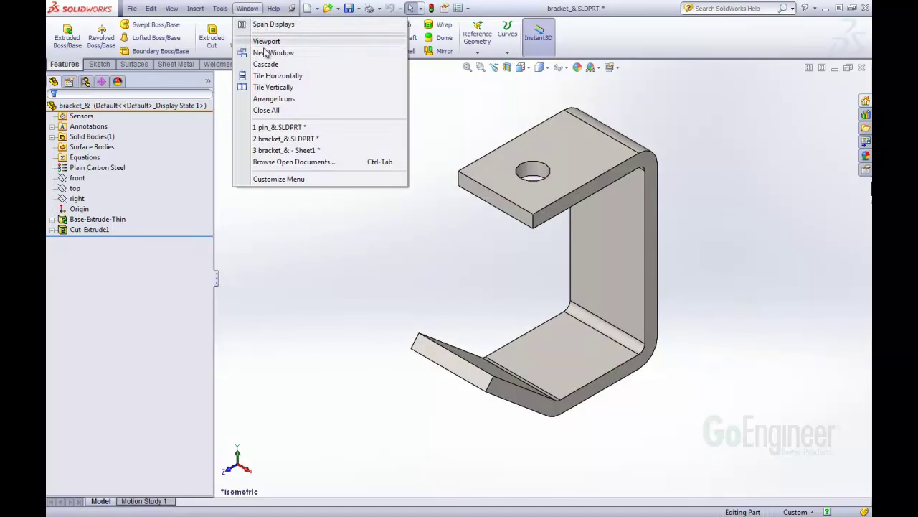
click(277, 150)
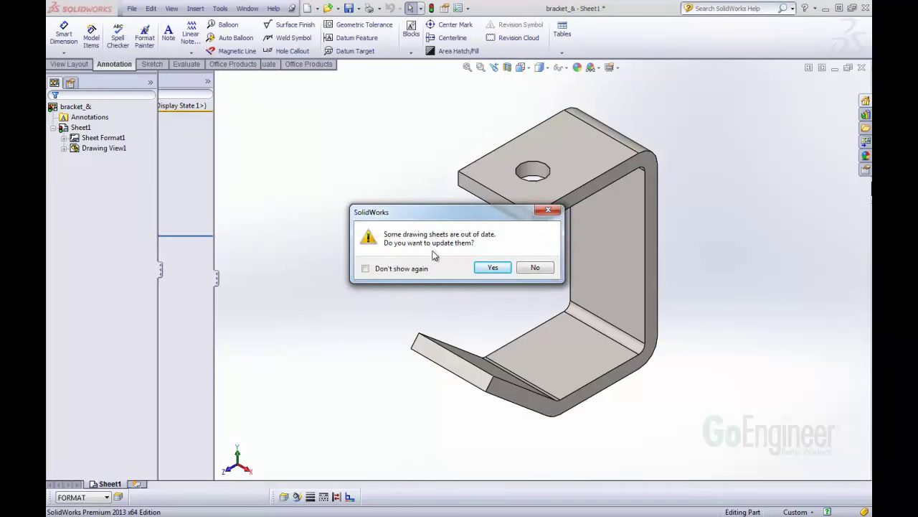
click(491, 268)
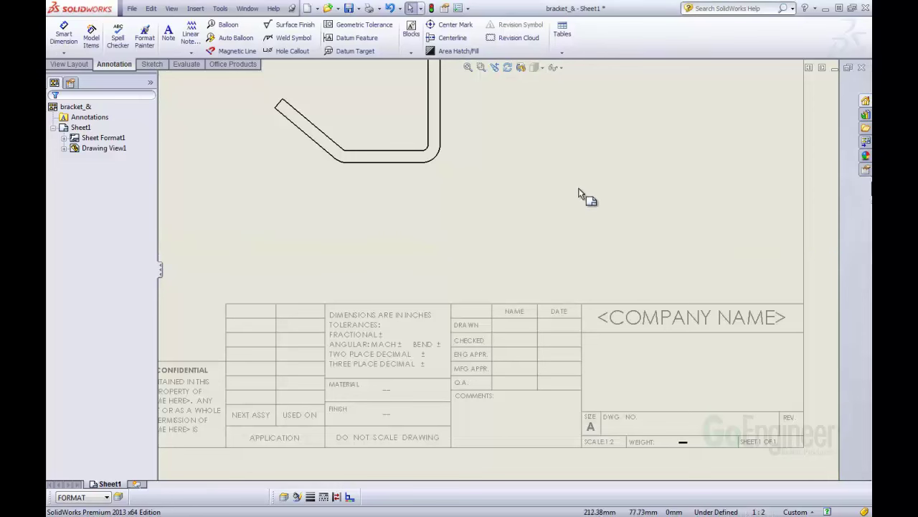
right_click(546, 182)
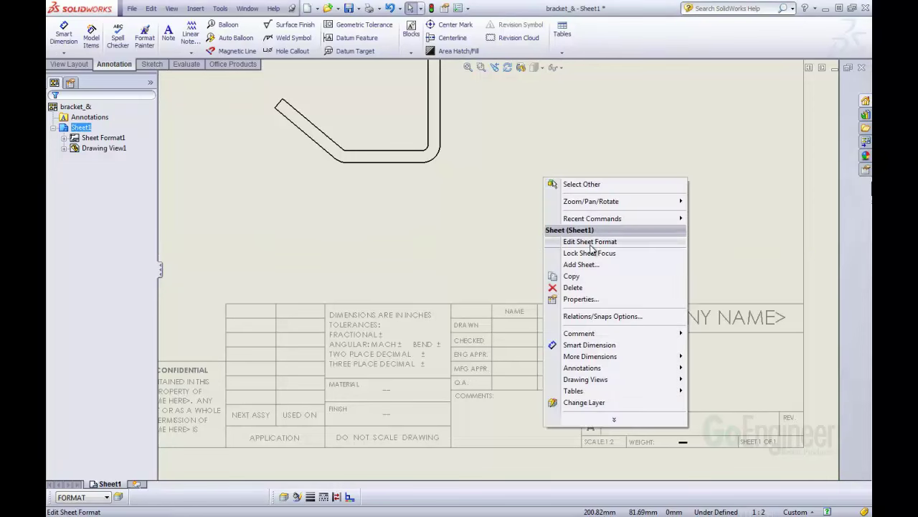
click(591, 244)
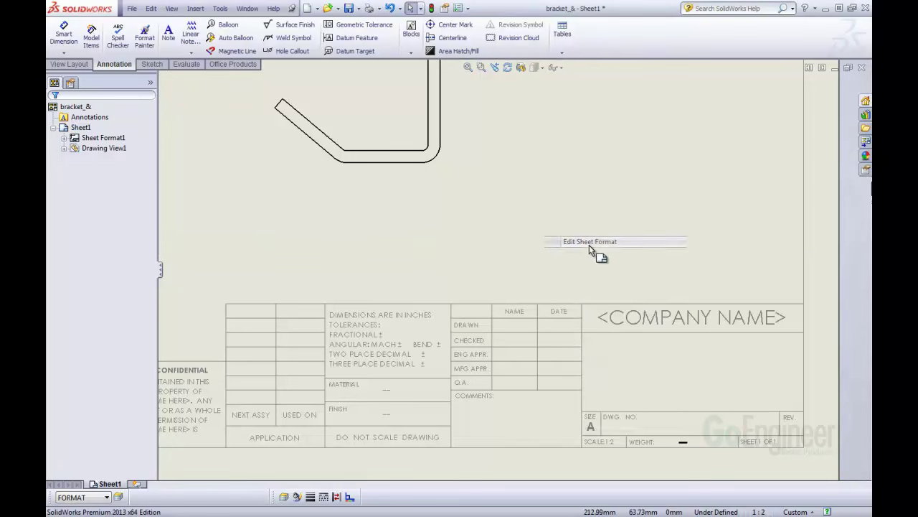
Step: Link the note in the title block's Material cell to the Material property of the model in view specified in sheet properties
click(389, 393)
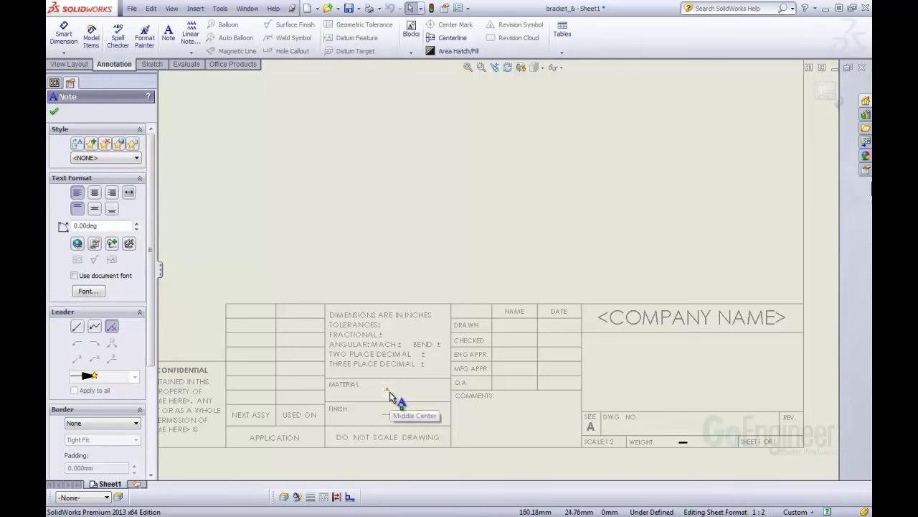
double_click(390, 395)
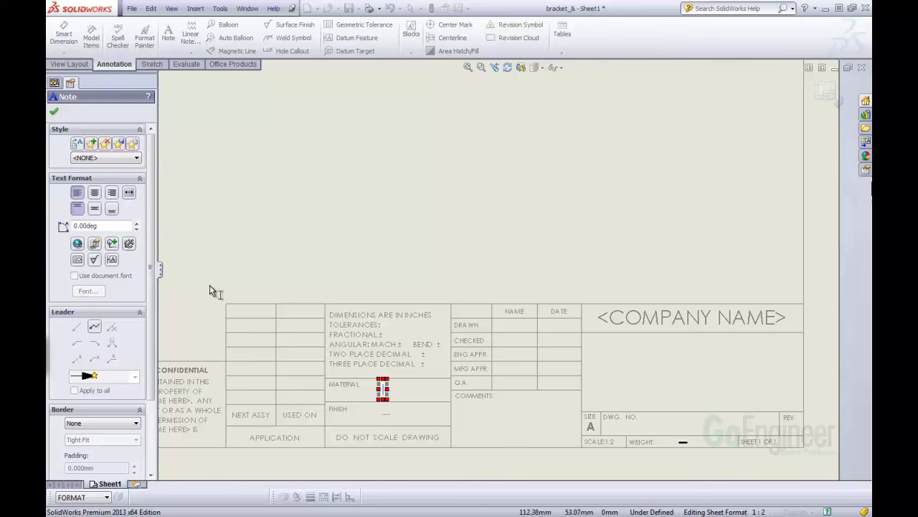
click(94, 244)
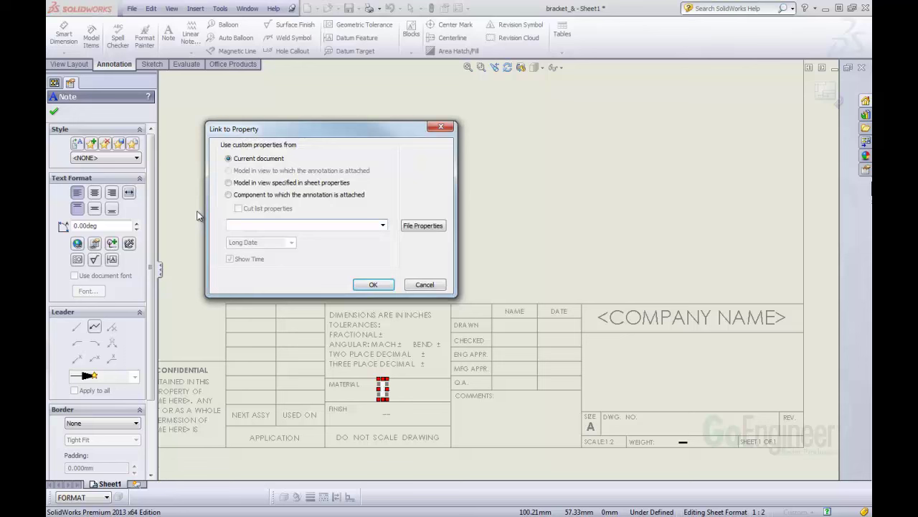
click(230, 185)
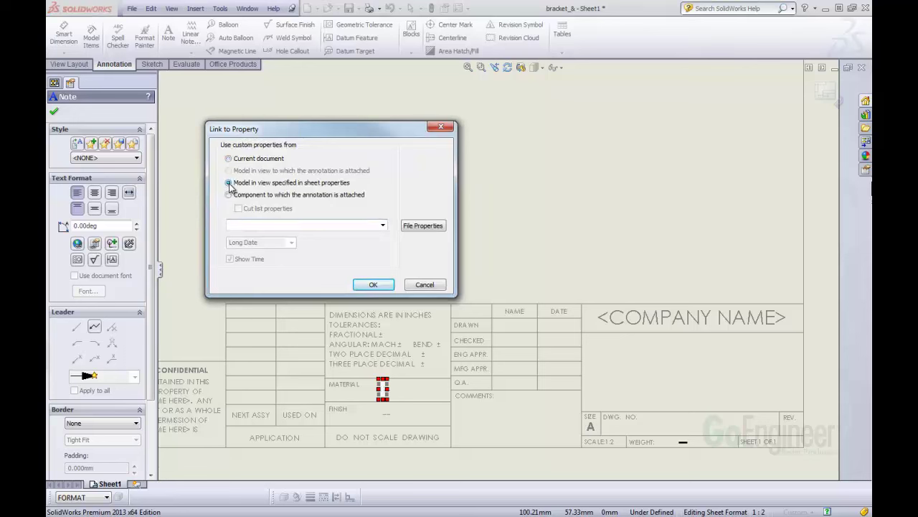
click(382, 225)
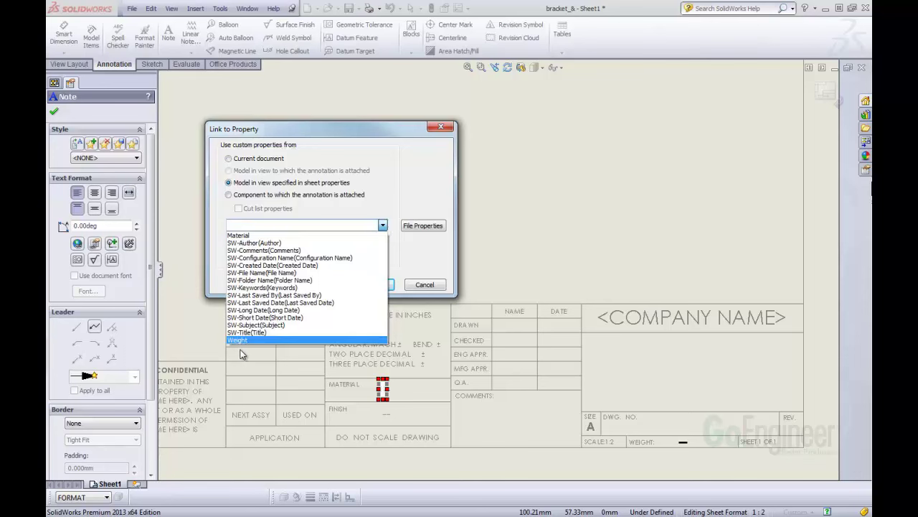
click(255, 236)
click(377, 285)
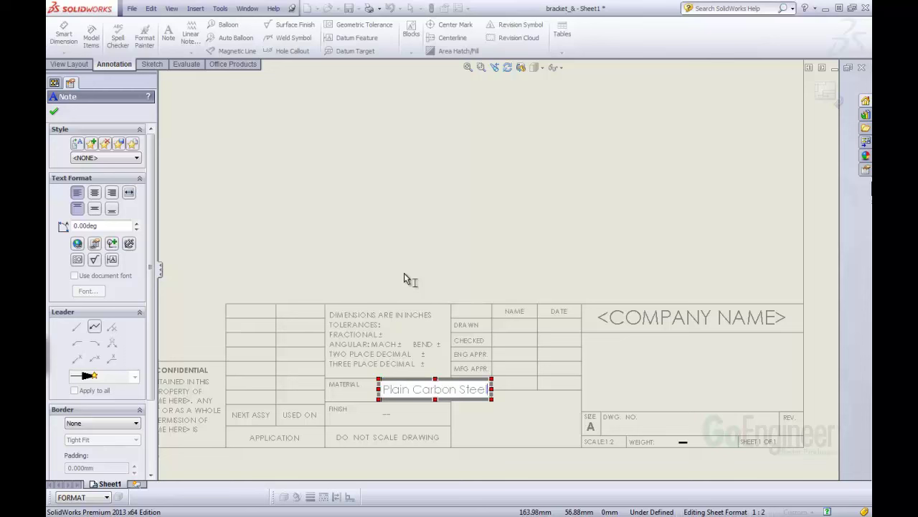
Step: Finish editing the material note and move it so that it fits inside the title block's Material cell
click(454, 365)
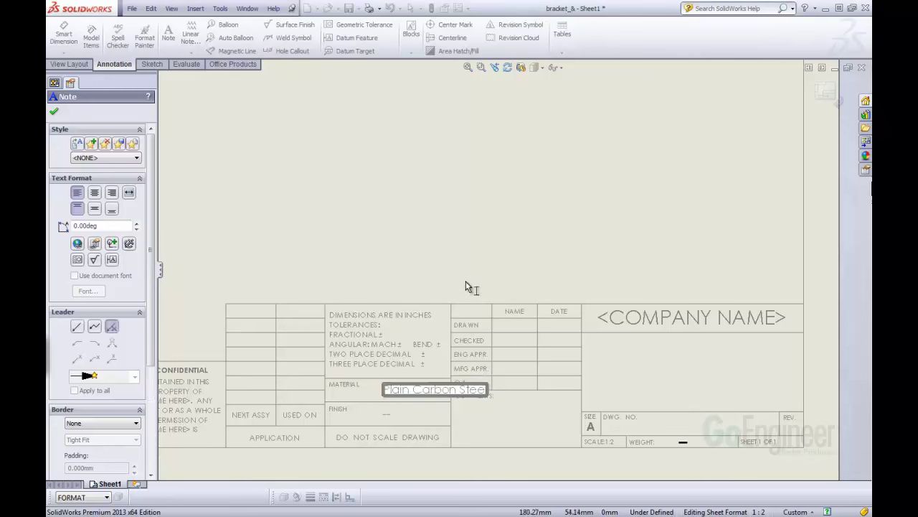
key(Escape)
drag(437, 390, 391, 398)
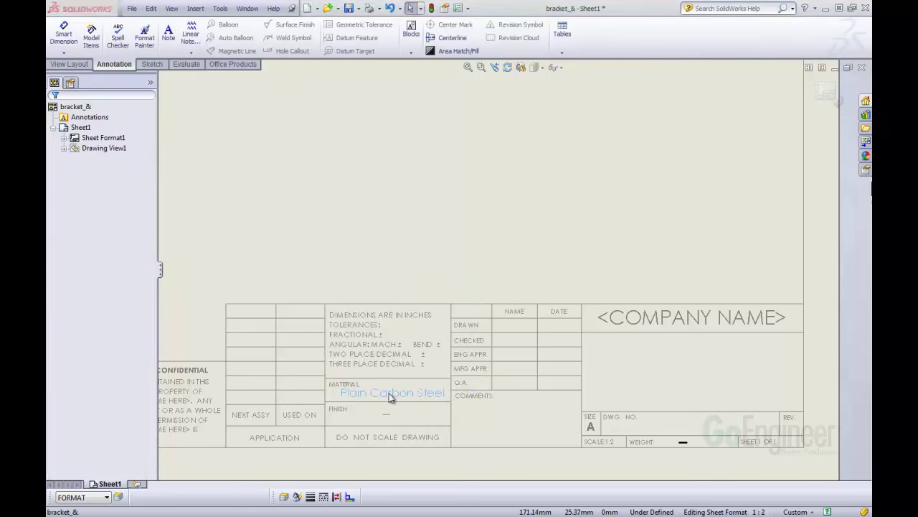
click(429, 280)
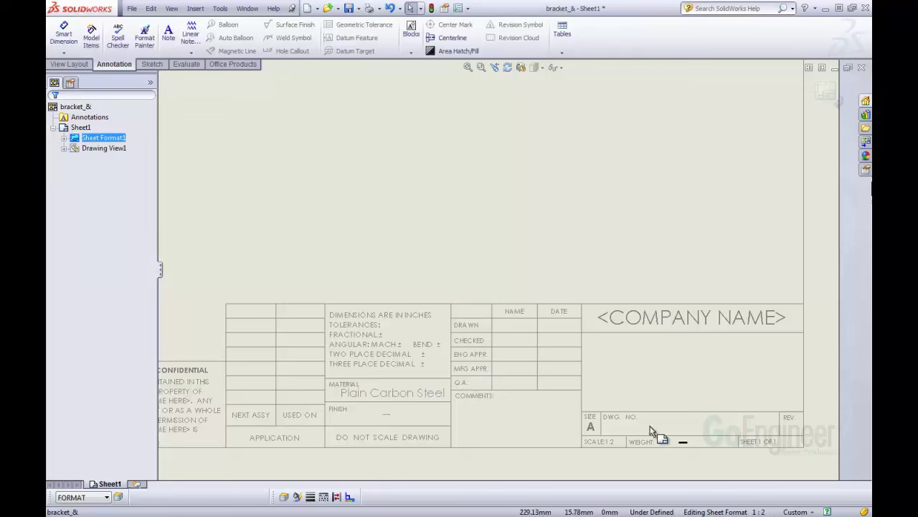
Step: Link the note in the title block's Weight cell to the Weight property of the model in view specified in sheet properties
click(683, 445)
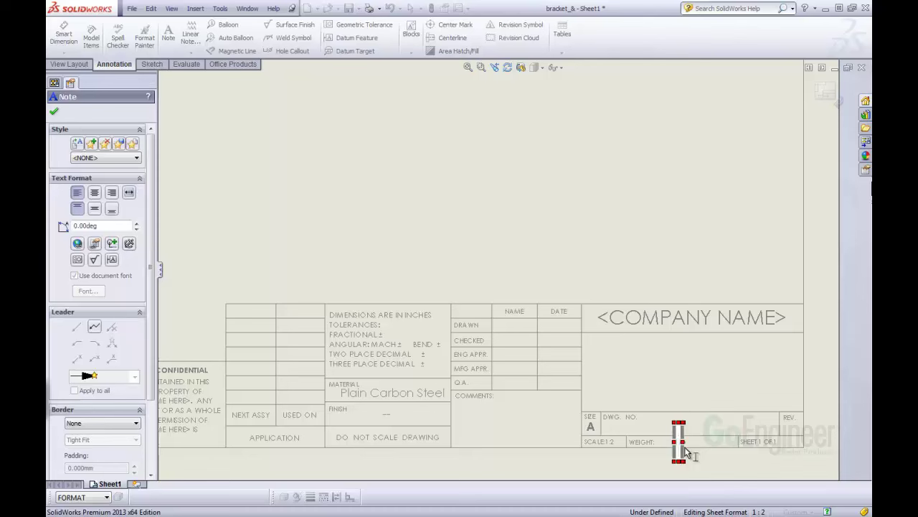
click(96, 245)
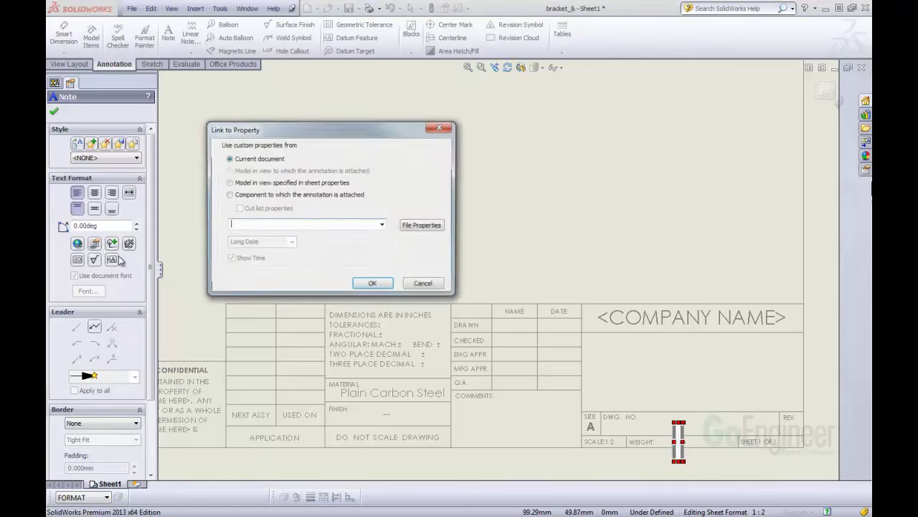
click(382, 225)
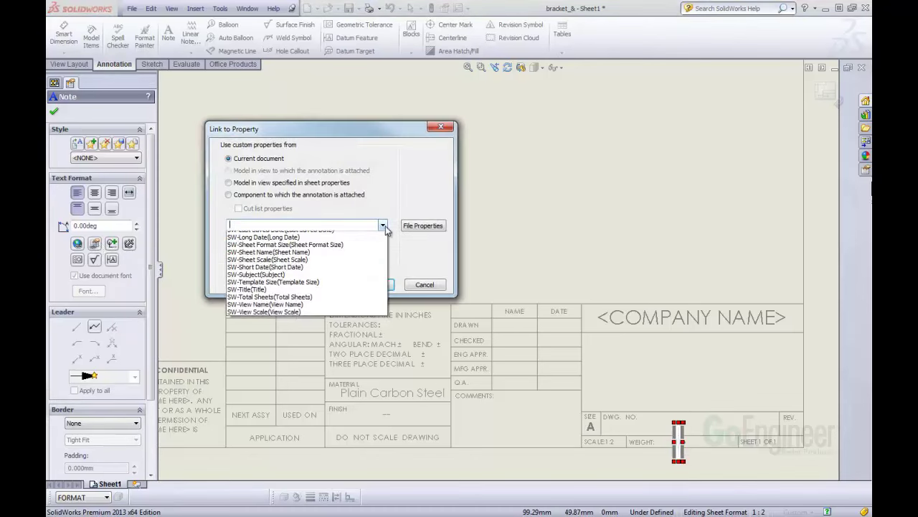
click(232, 187)
click(230, 184)
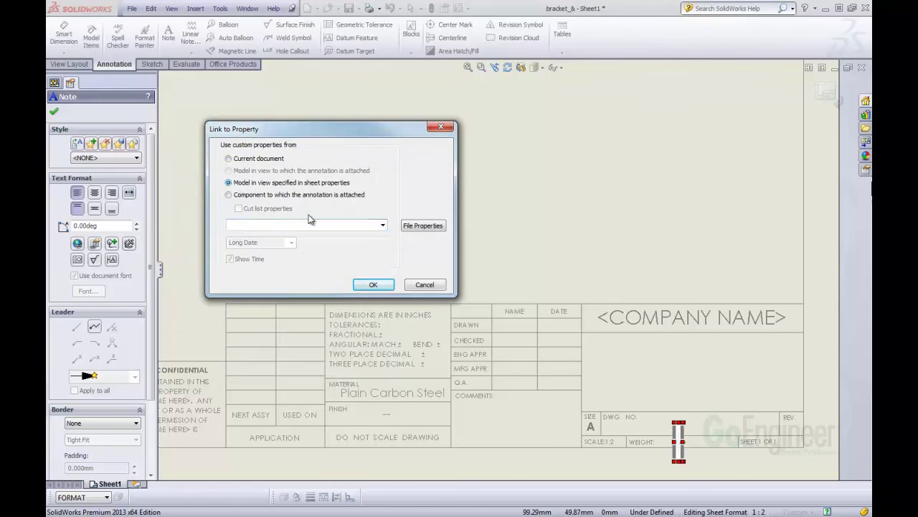
click(383, 225)
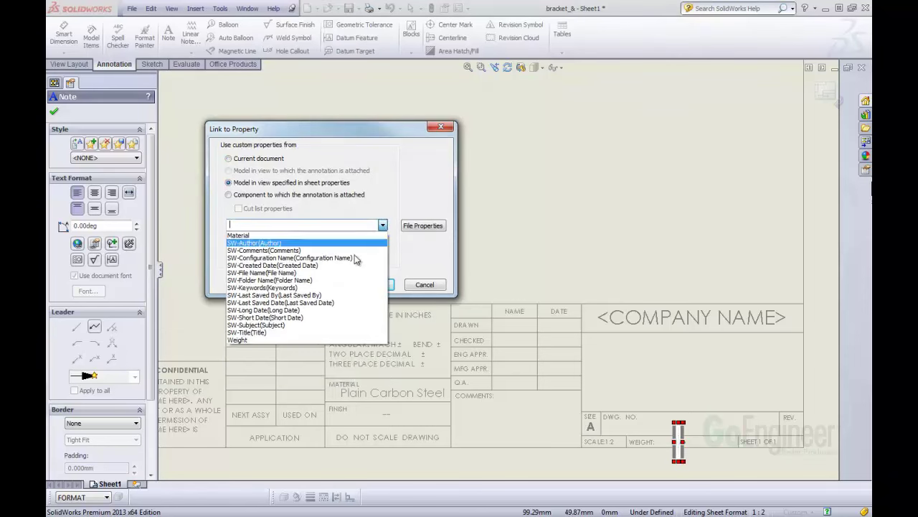
click(297, 334)
click(366, 285)
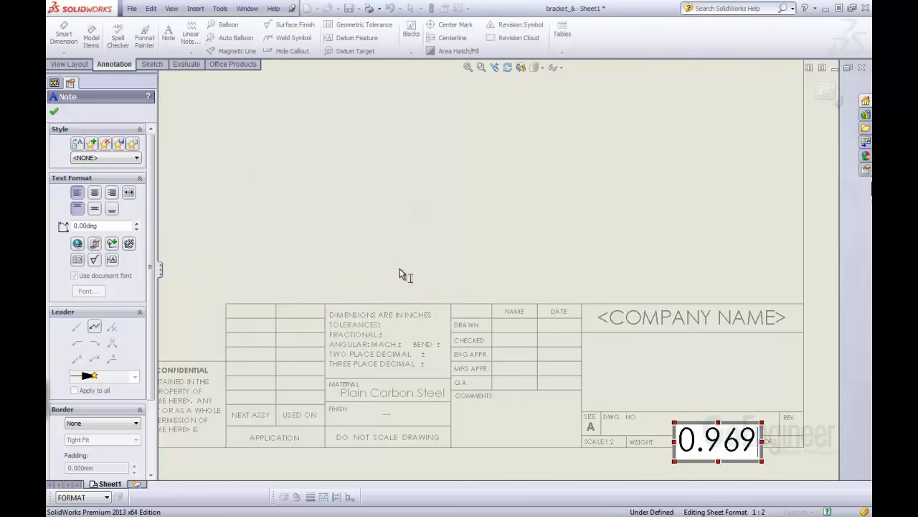
key(Escape)
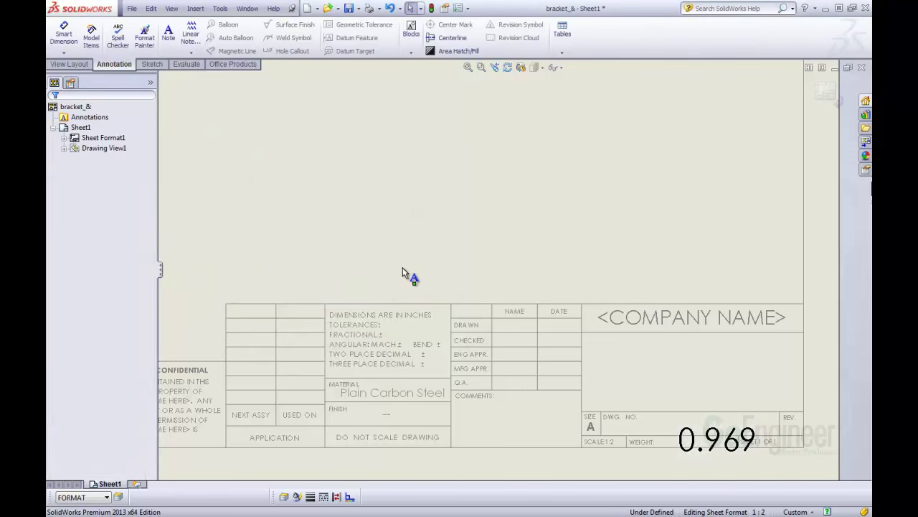
Step: Change the line color of the weight note to the medium gray basic color
click(715, 444)
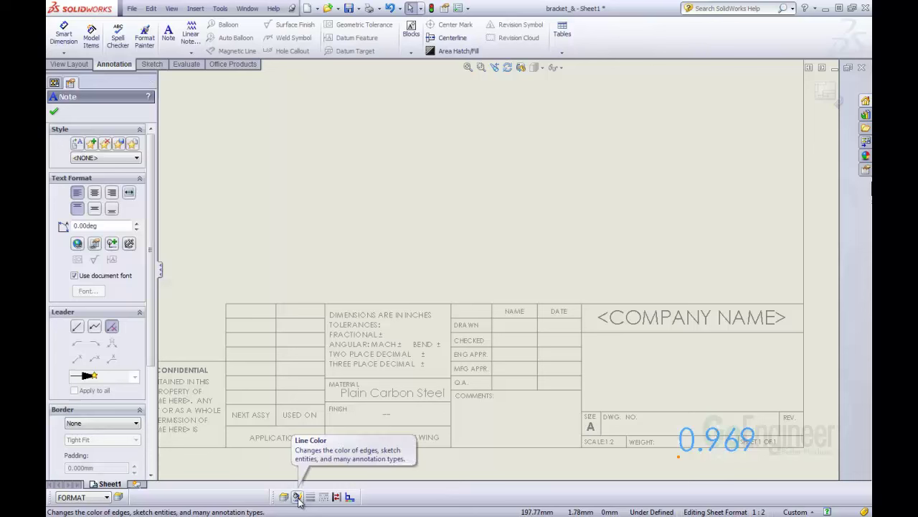
click(298, 497)
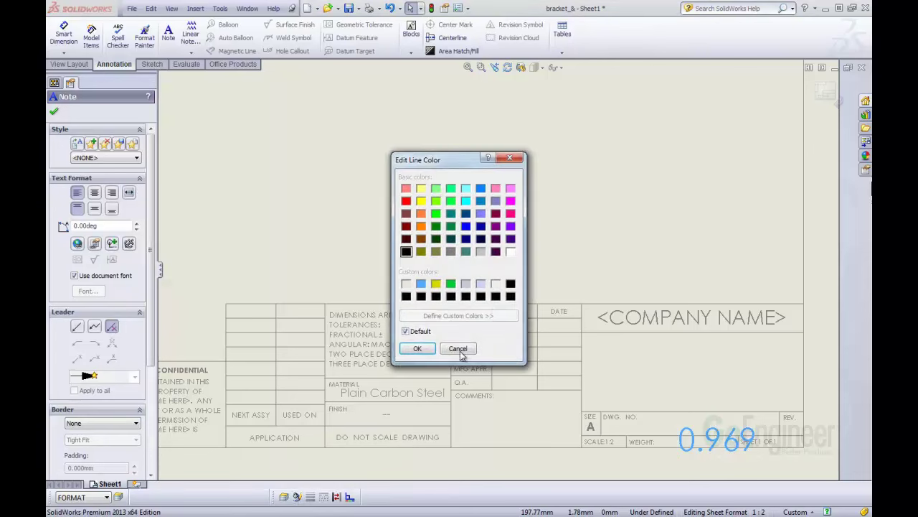
click(450, 252)
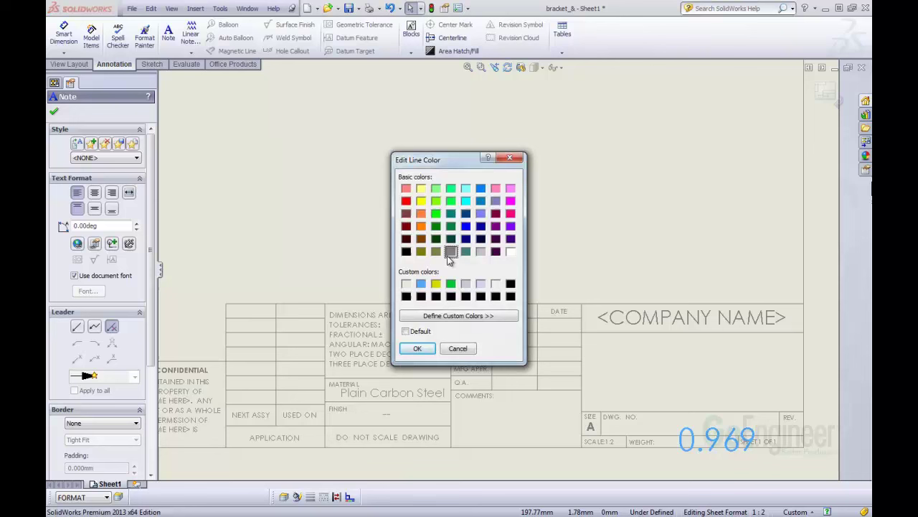
click(419, 349)
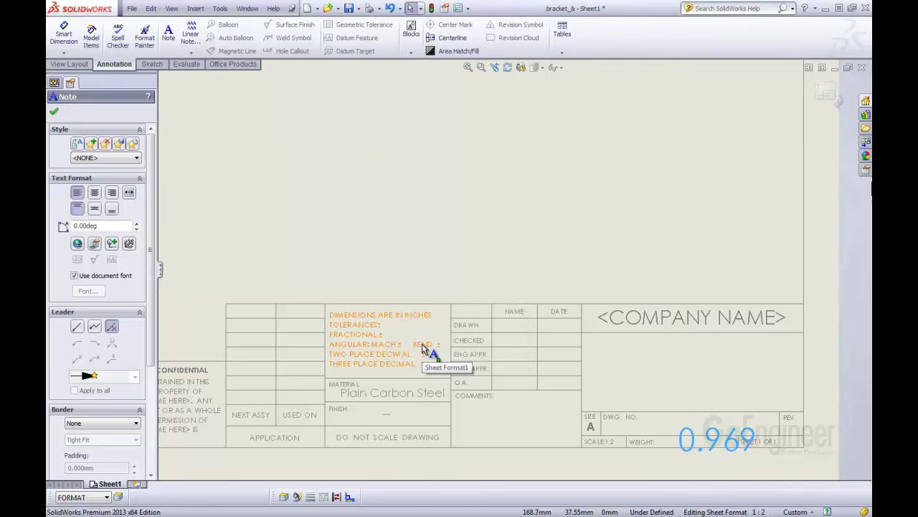
Step: Turn off the document font for the weight note and set its text height to 9 points
click(75, 276)
click(88, 290)
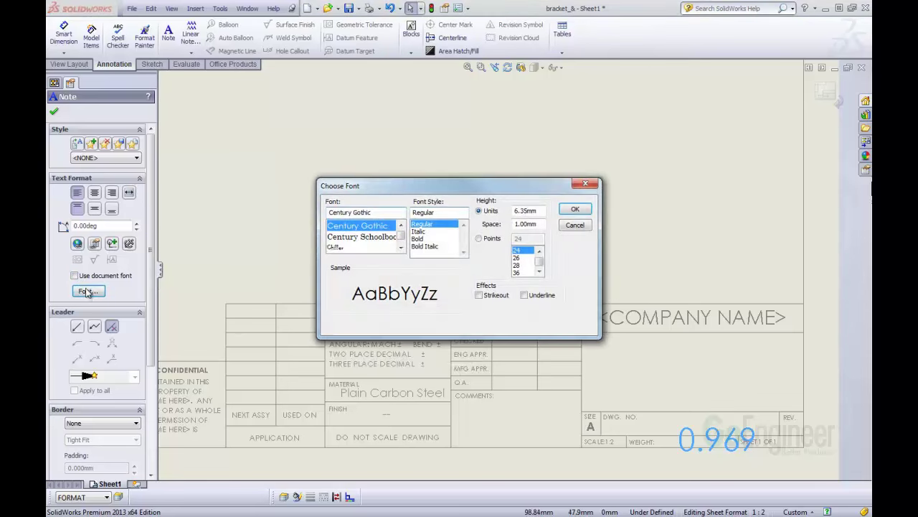
click(479, 239)
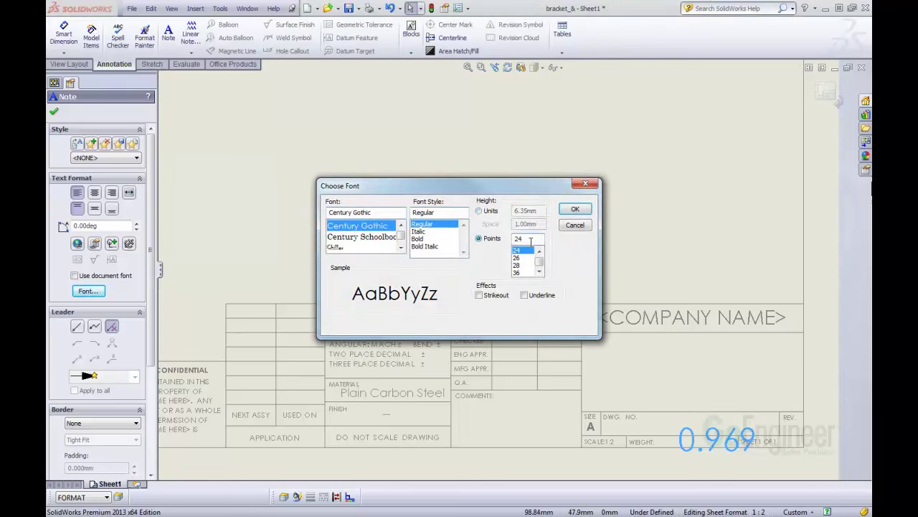
text(9)
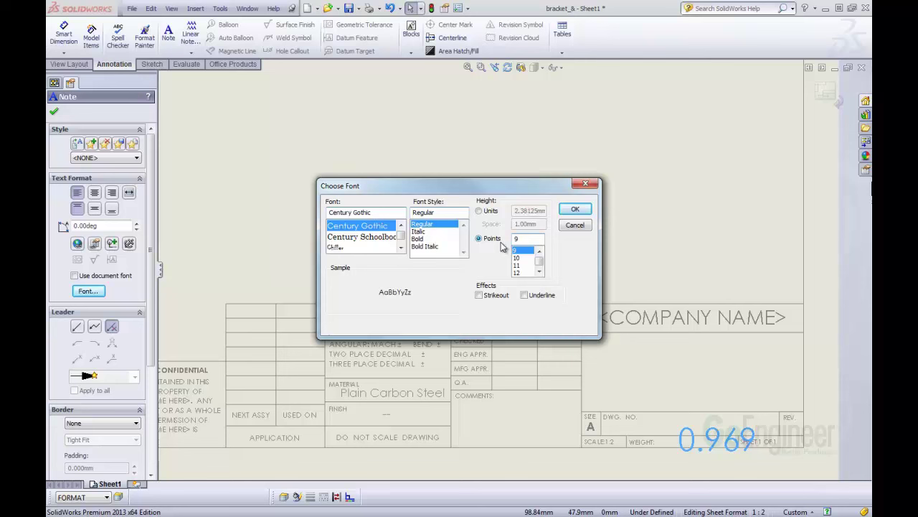
click(575, 209)
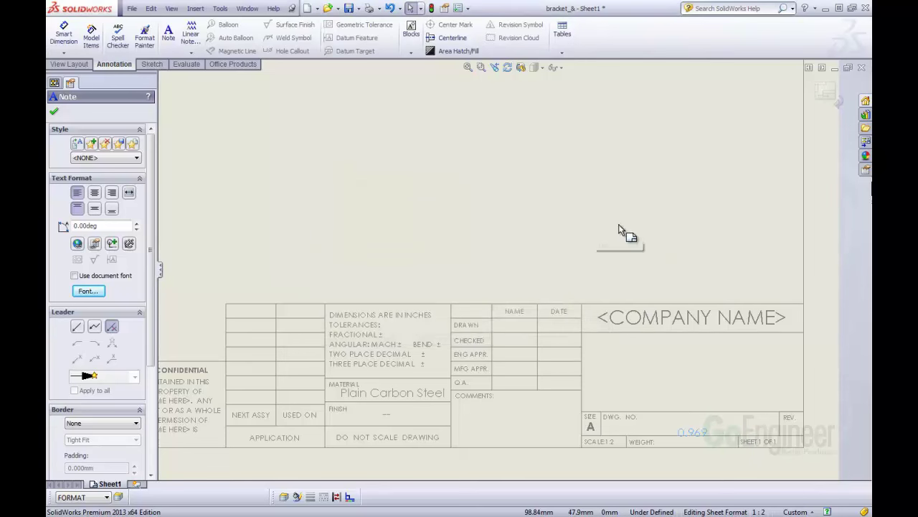
Step: Move the weight note so that it fits inside the title block's Weight cell and finish editing the sheet format
key(Escape)
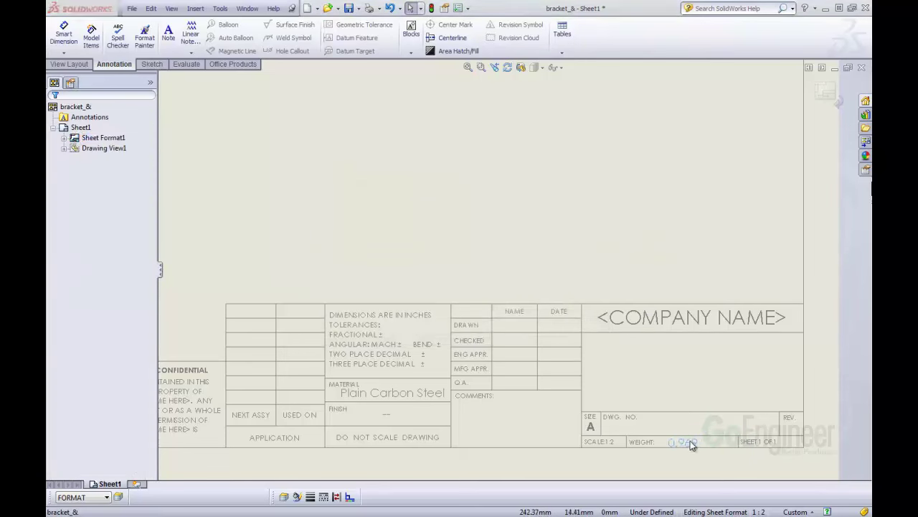
click(688, 440)
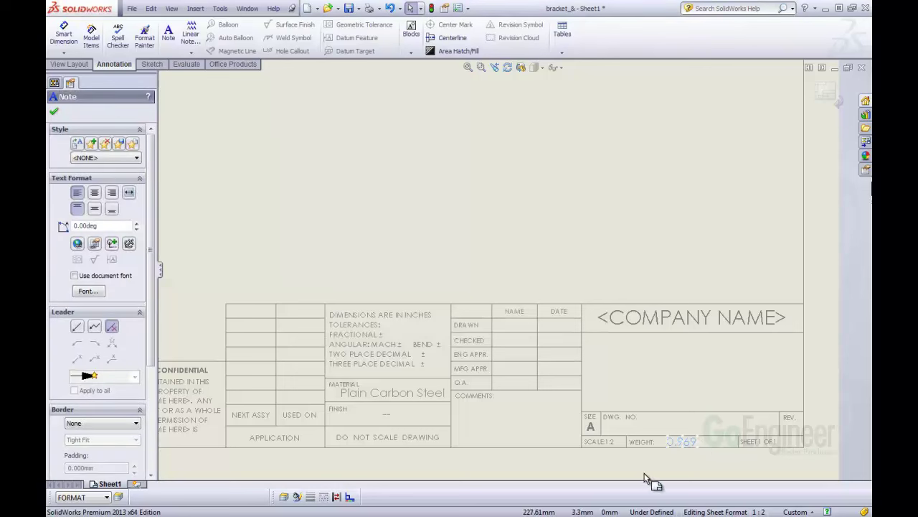
click(523, 253)
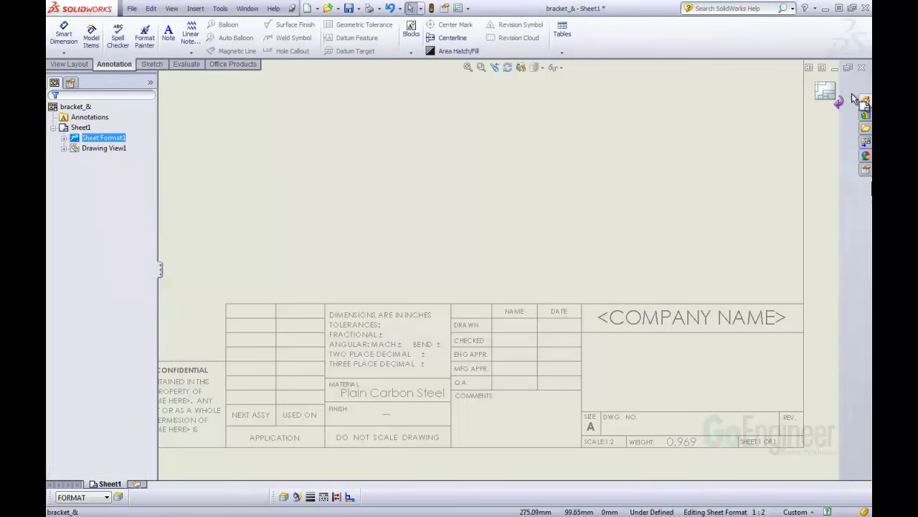
click(823, 94)
Step: Delete the bracket's drawing view from the sheet and confirm the deletion
scroll(513, 271, up, 3)
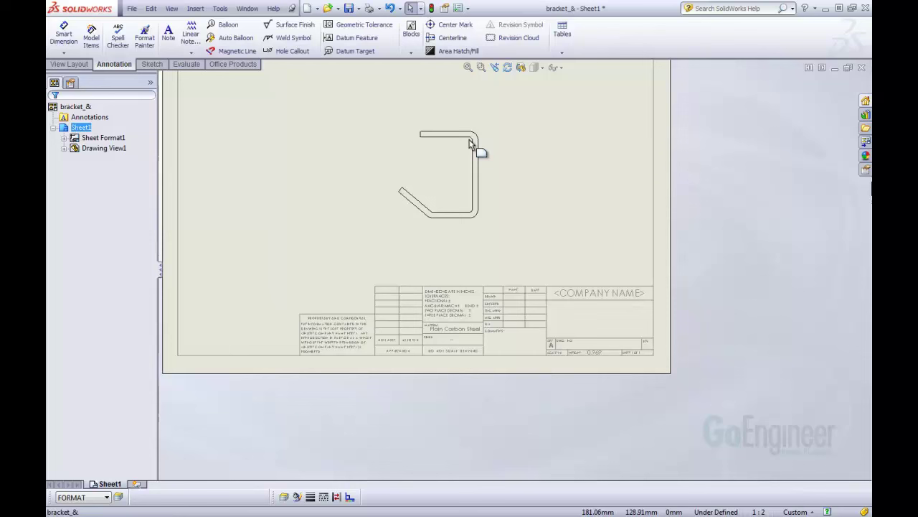
scroll(596, 291, down, 2)
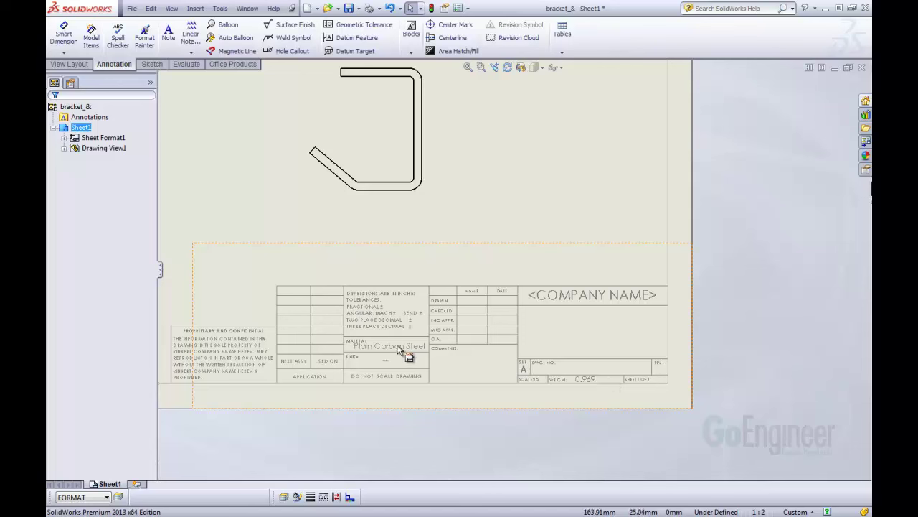
click(428, 140)
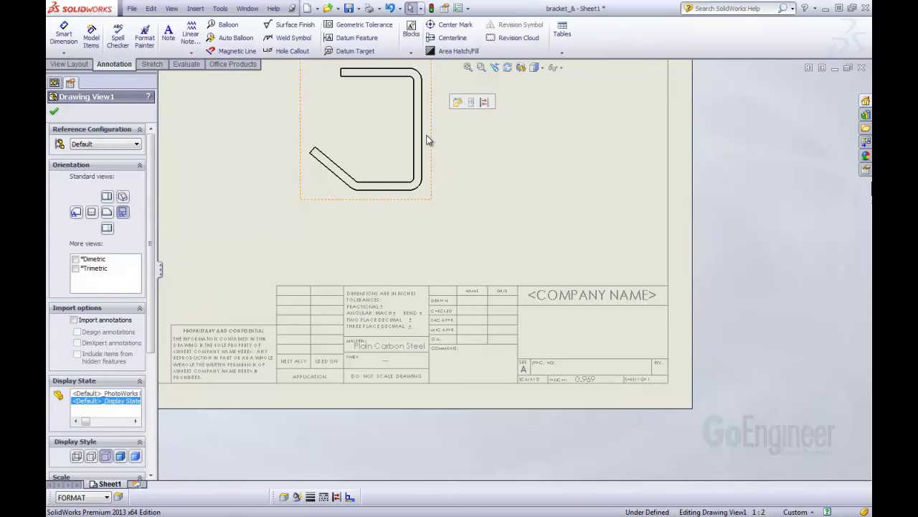
key(Delete)
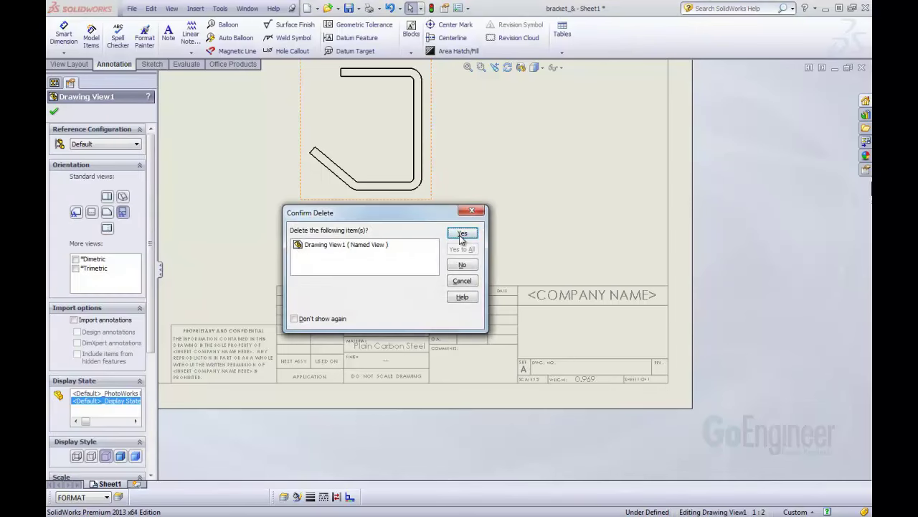
click(462, 234)
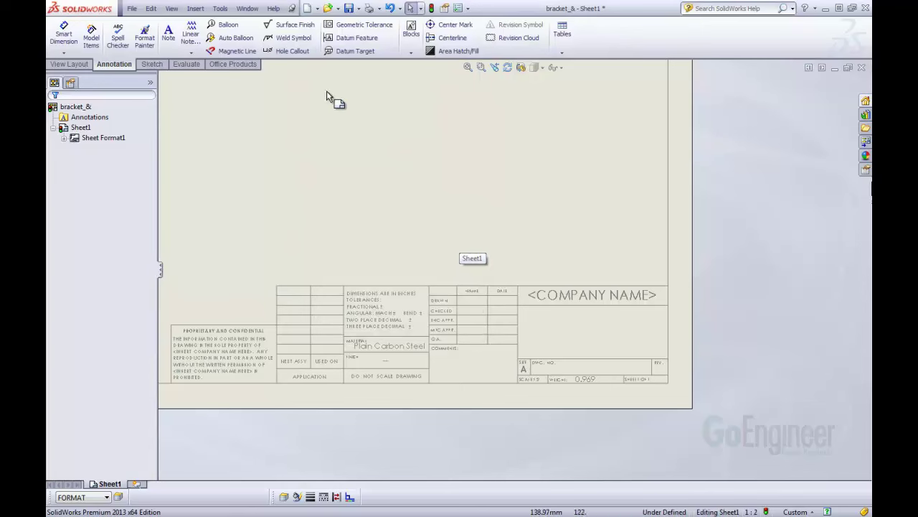
Step: Save the drawing in the SolidWorks 2013 templates folder as a Drawing Templates (*.drwdot) file named material, accepting the removal of view contents
click(360, 8)
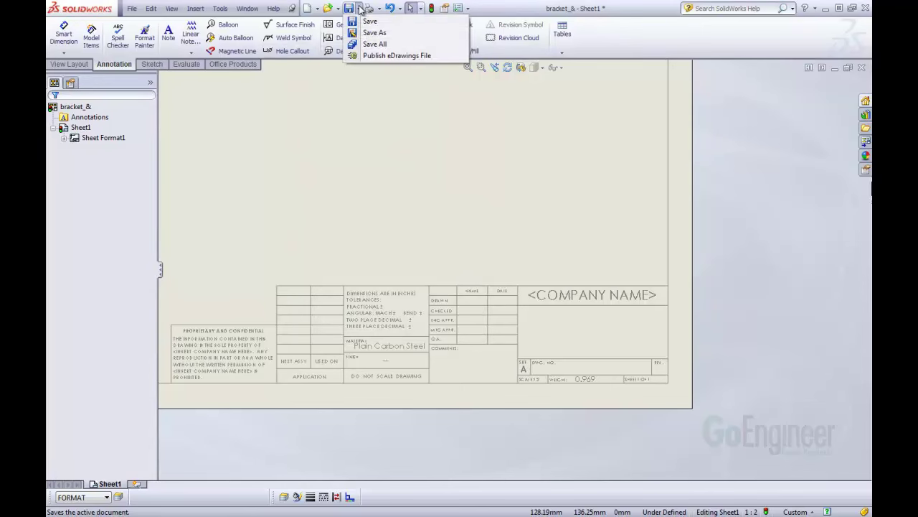
click(370, 33)
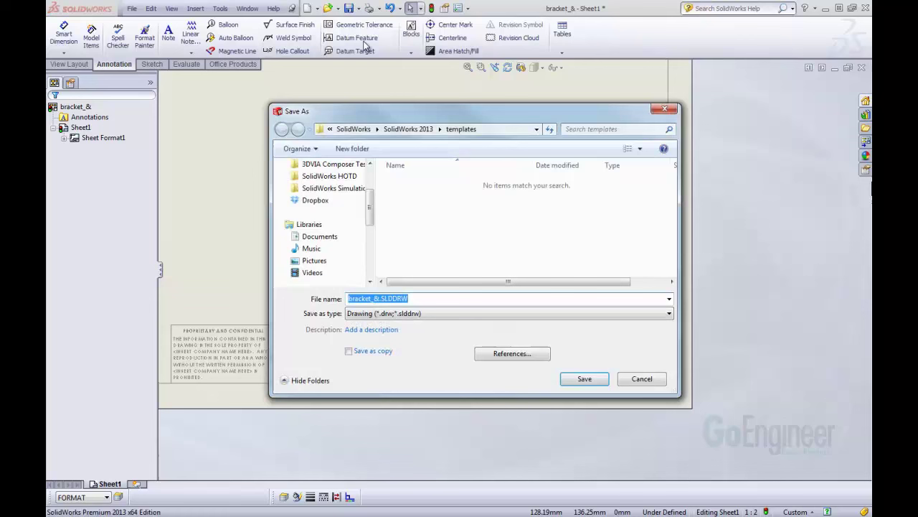
click(410, 315)
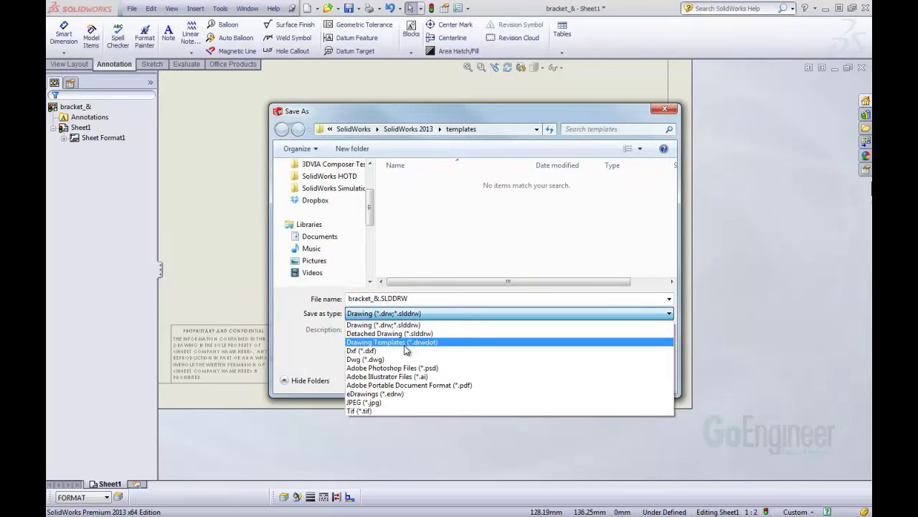
click(407, 342)
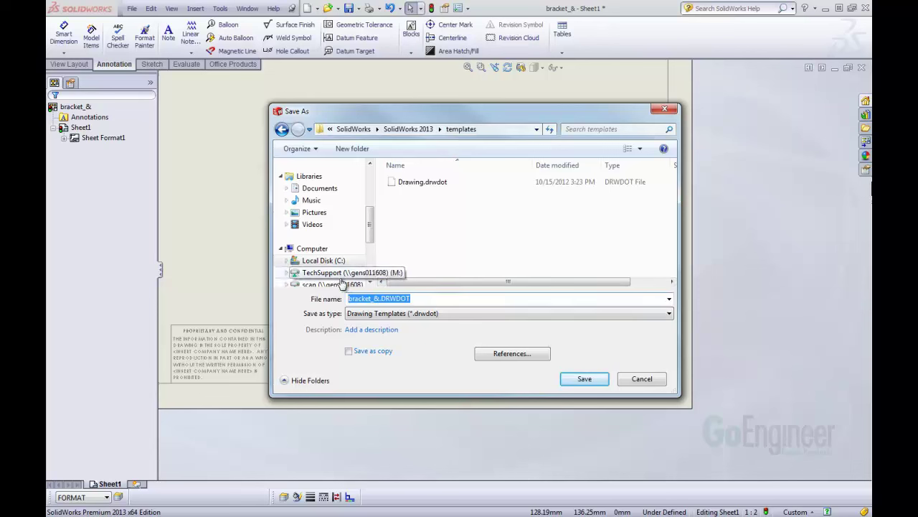
text(material)
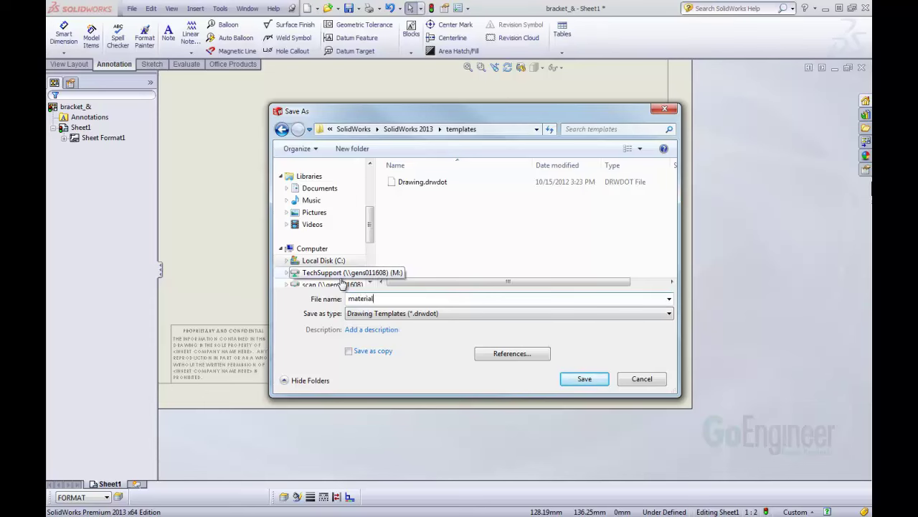
click(584, 380)
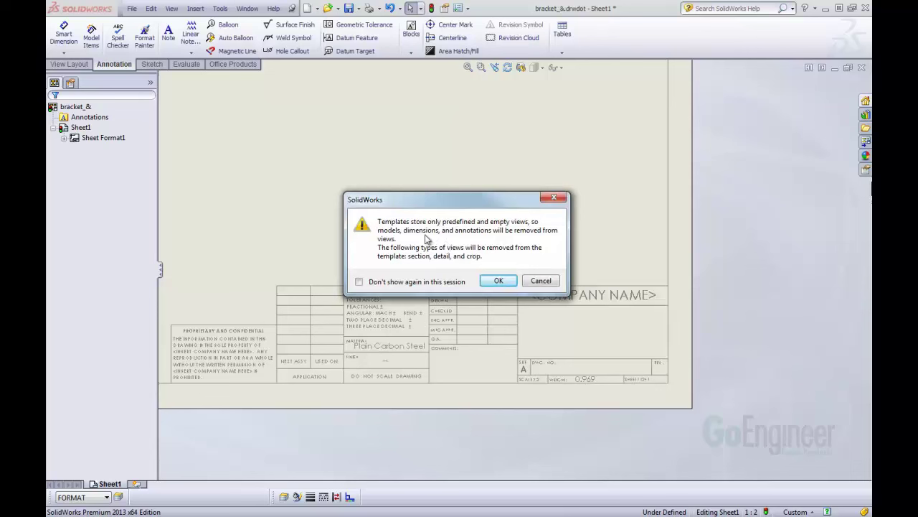
click(498, 281)
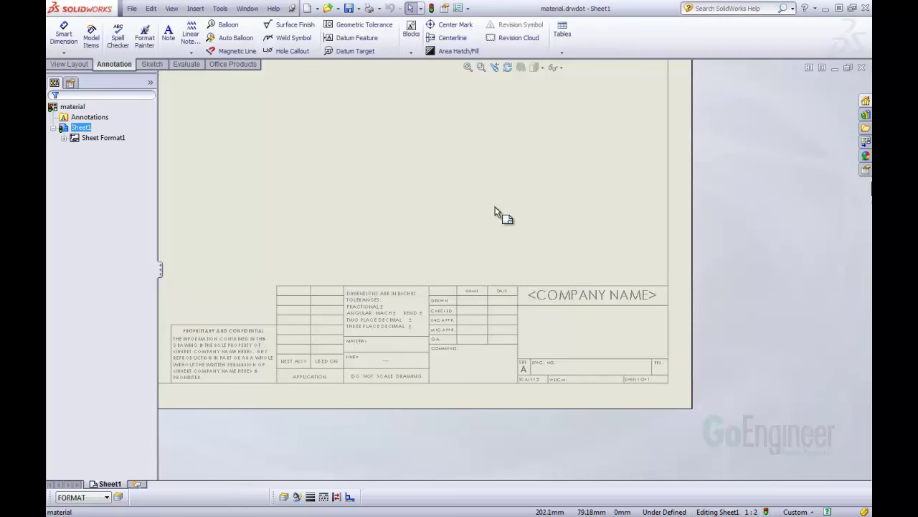
Step: Close the template drawing and switch to the pin_& part to check its Material and Weight custom properties
click(863, 67)
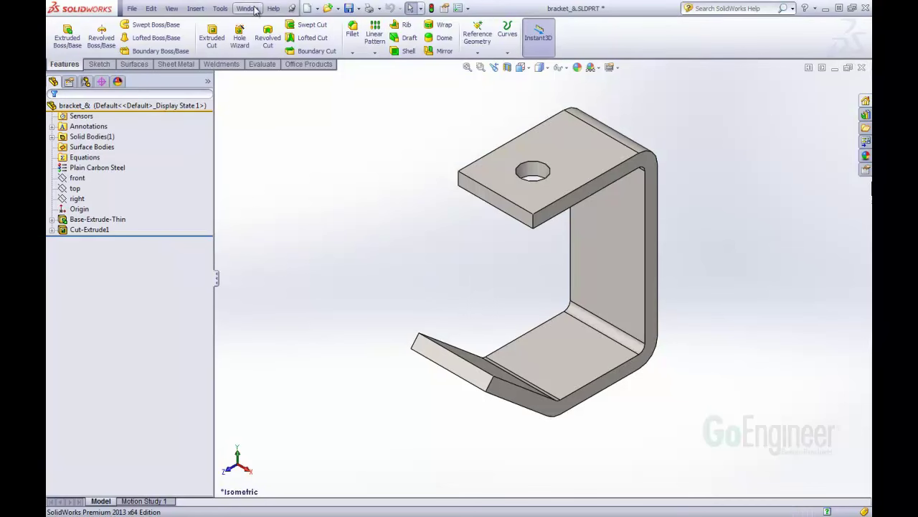
click(247, 8)
click(282, 128)
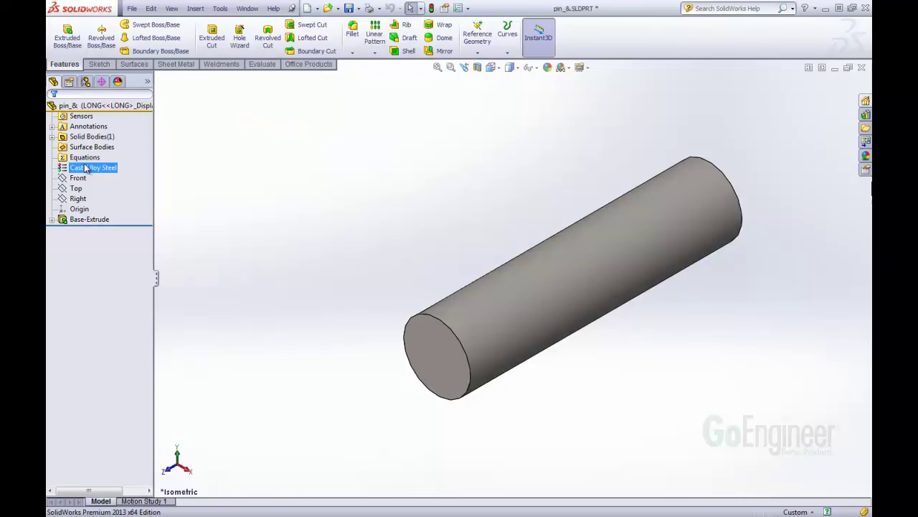
click(445, 9)
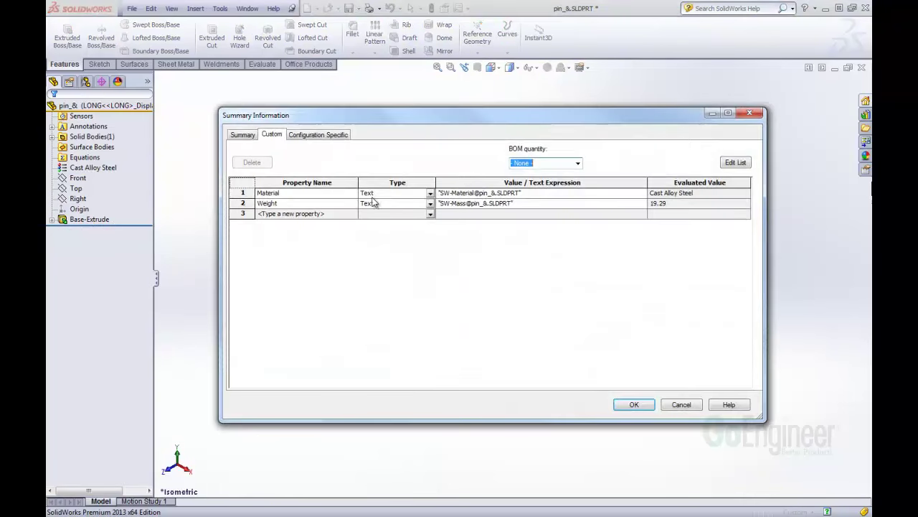
click(634, 404)
Step: Make a new drawing from the pin_& part using the material template
click(316, 9)
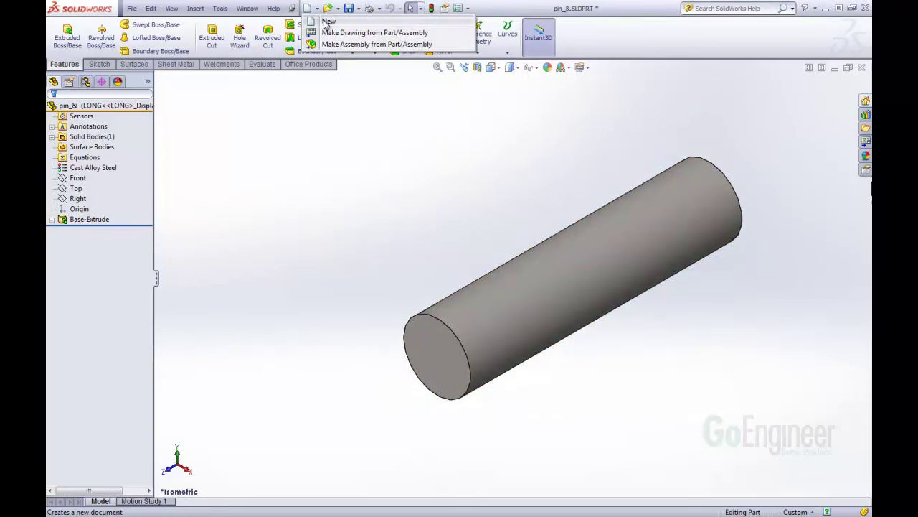
click(326, 33)
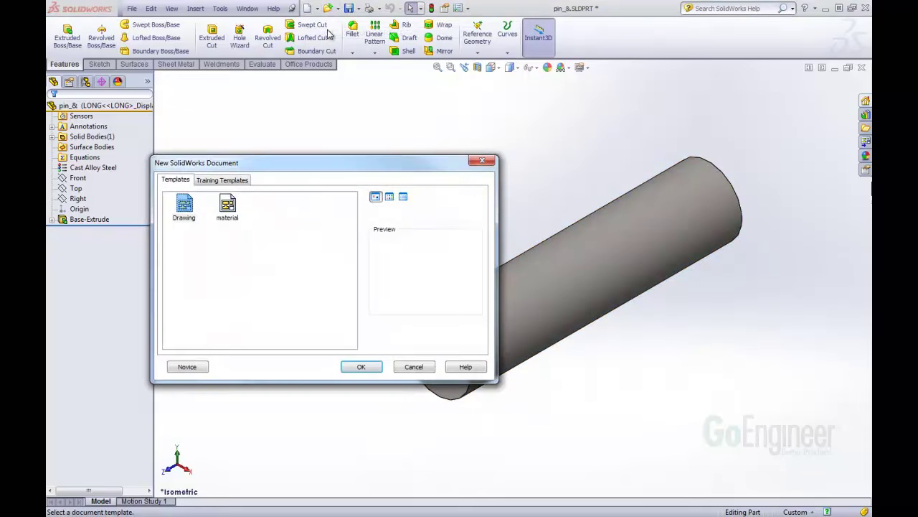
click(226, 213)
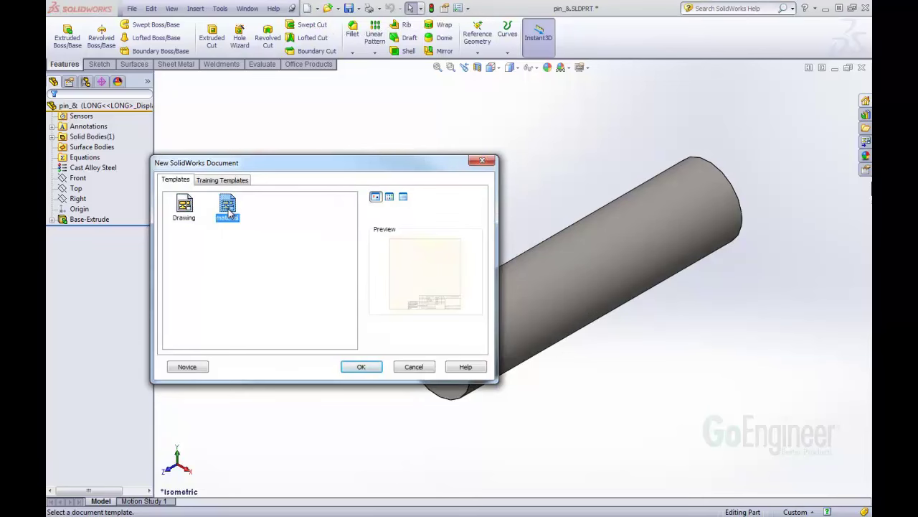
click(361, 366)
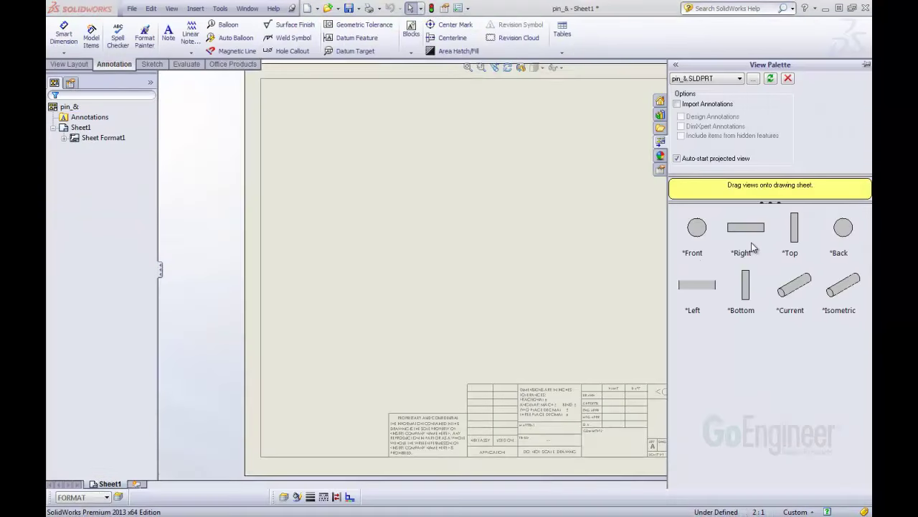
Step: Place the pin's Top view on the sheet without projected views and examine the title block's Material and Weight cells
drag(793, 231, 556, 244)
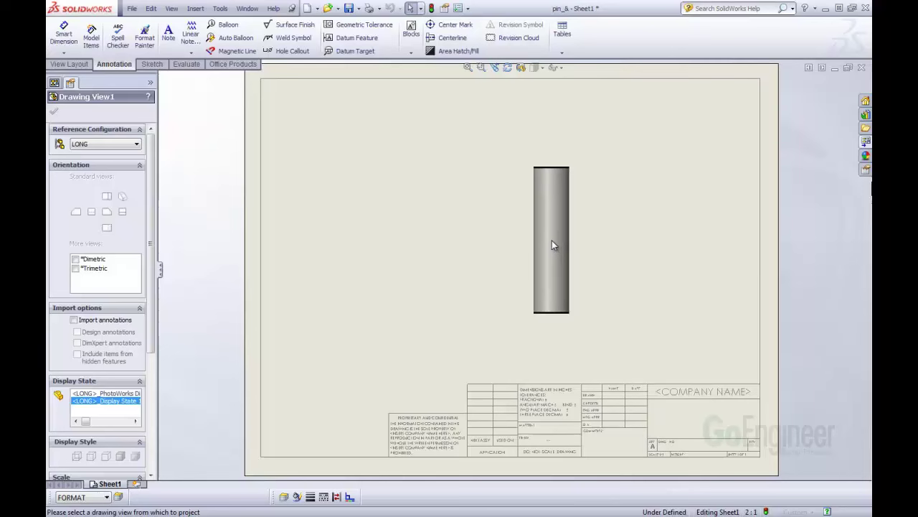
key(Escape)
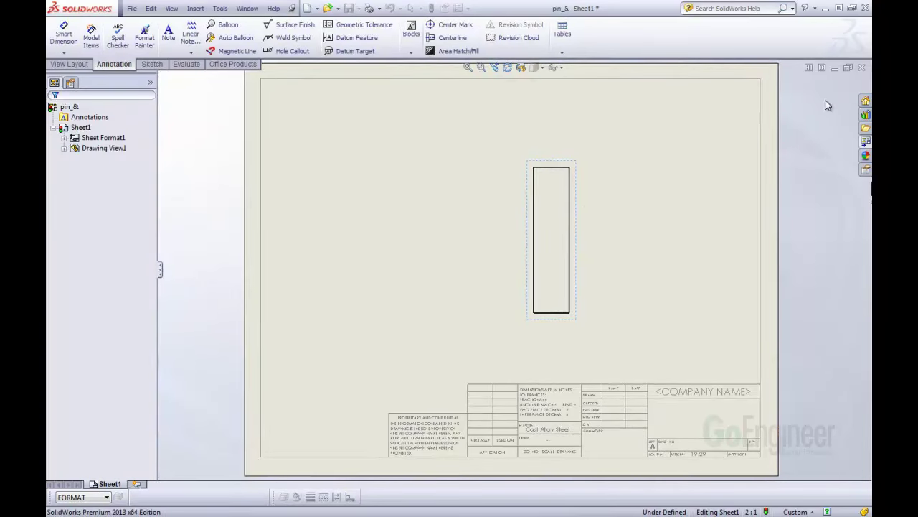
scroll(724, 446, down, 5)
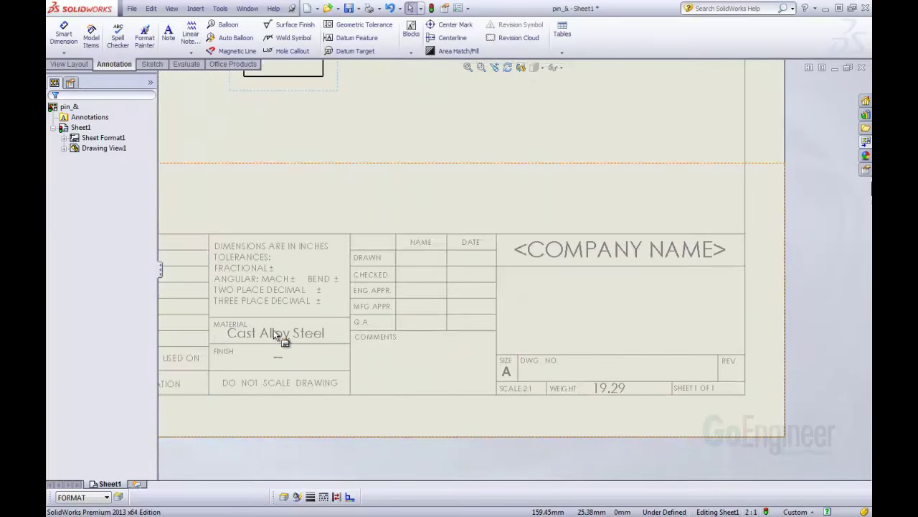